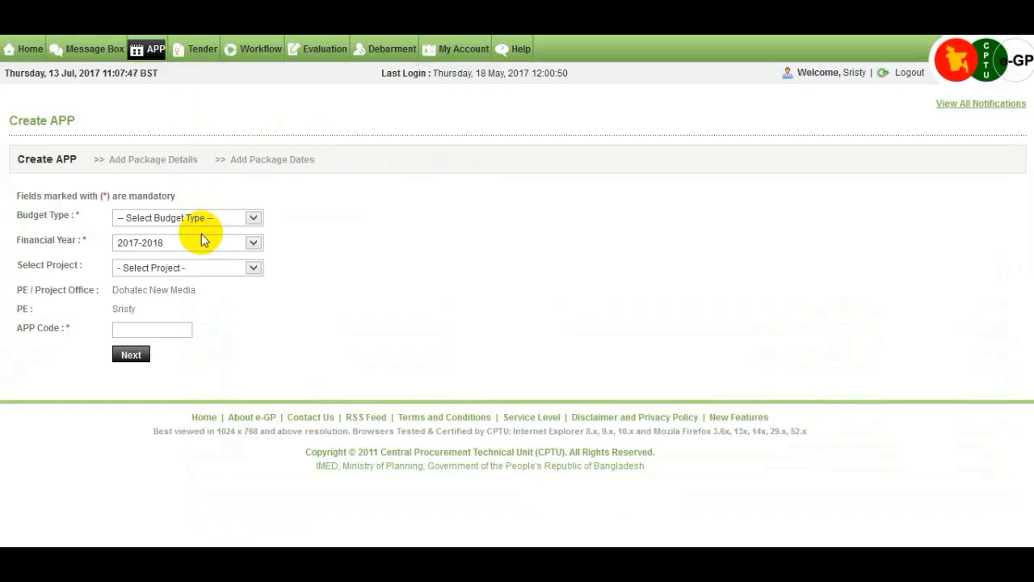
- Set the budget type to Revenue Budget and the financial year to 2017-2018
click(258, 216)
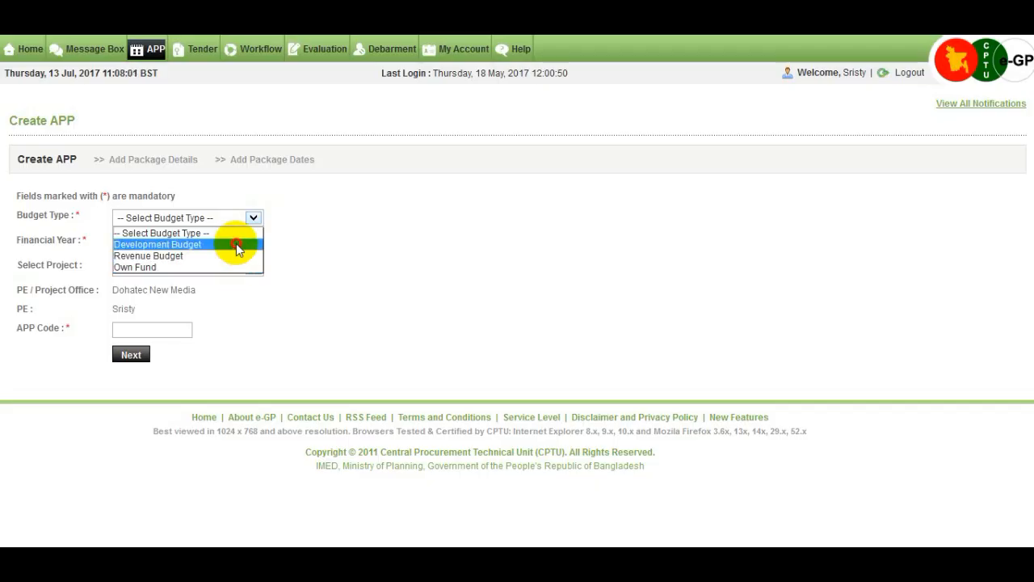
click(236, 245)
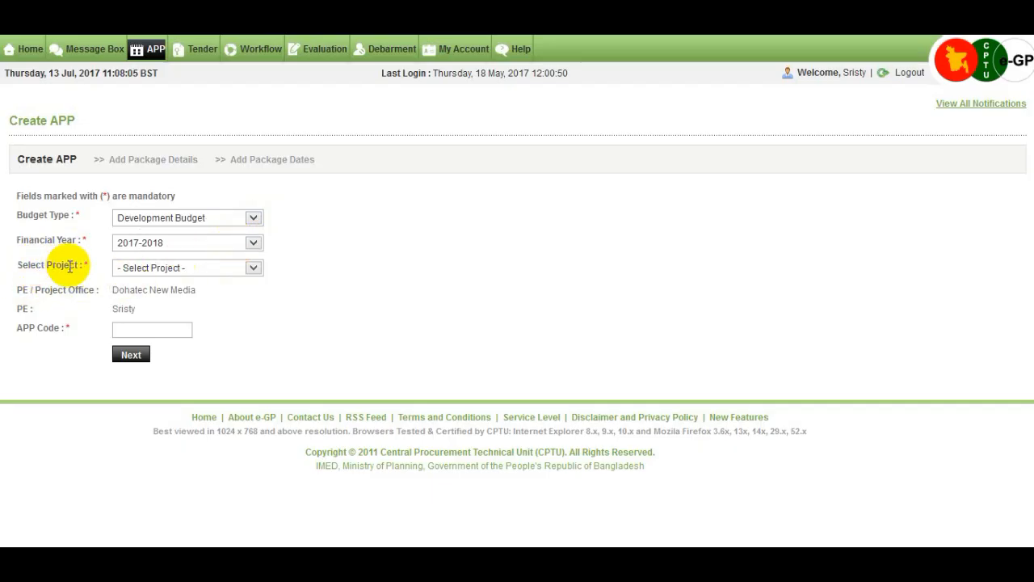
click(259, 219)
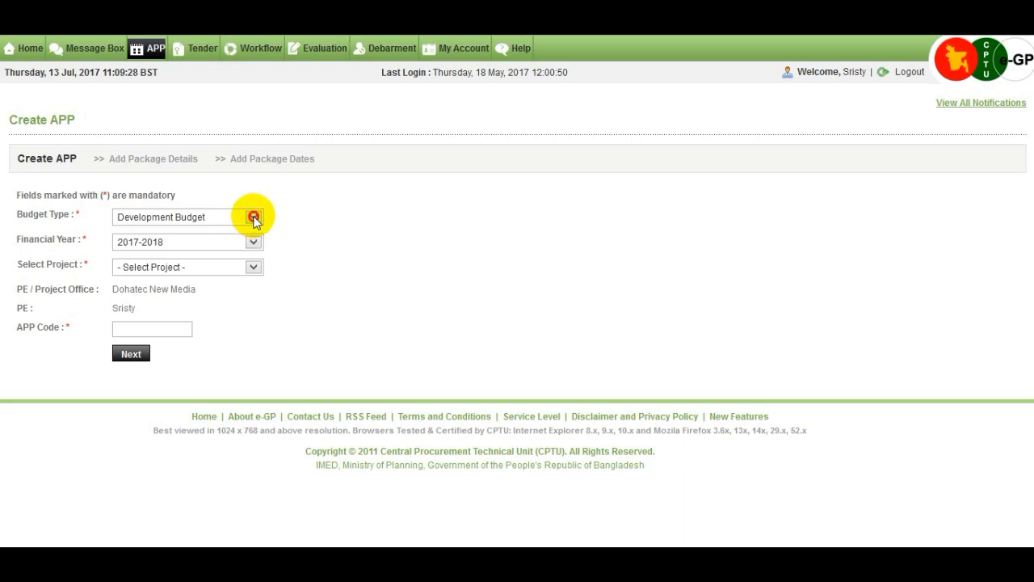
click(253, 218)
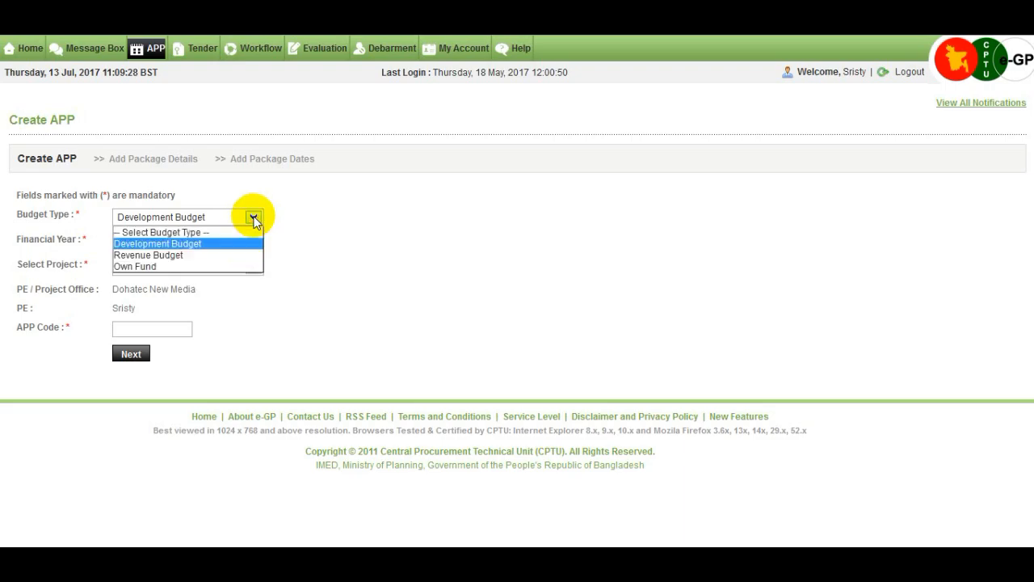
click(234, 266)
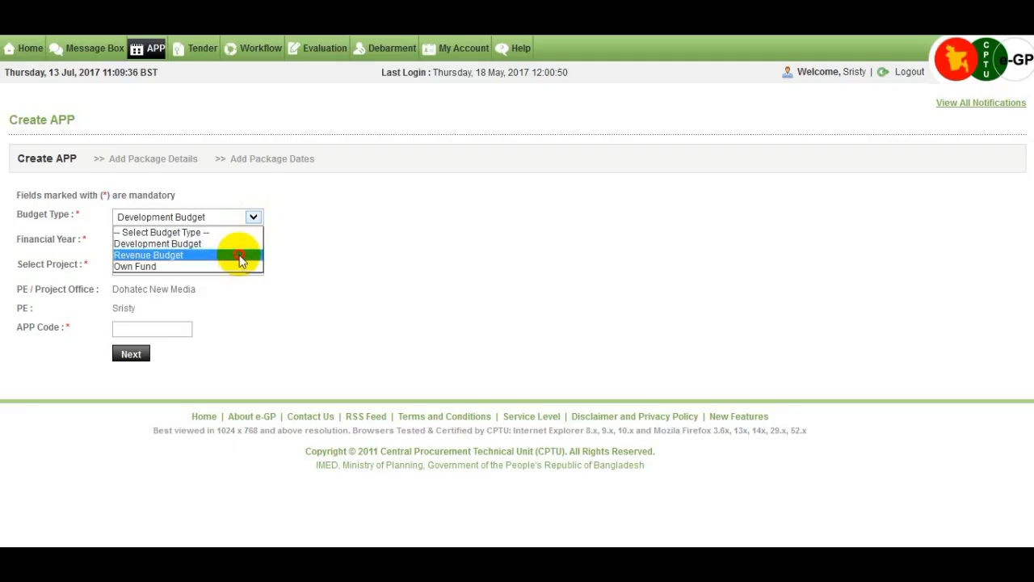
click(239, 255)
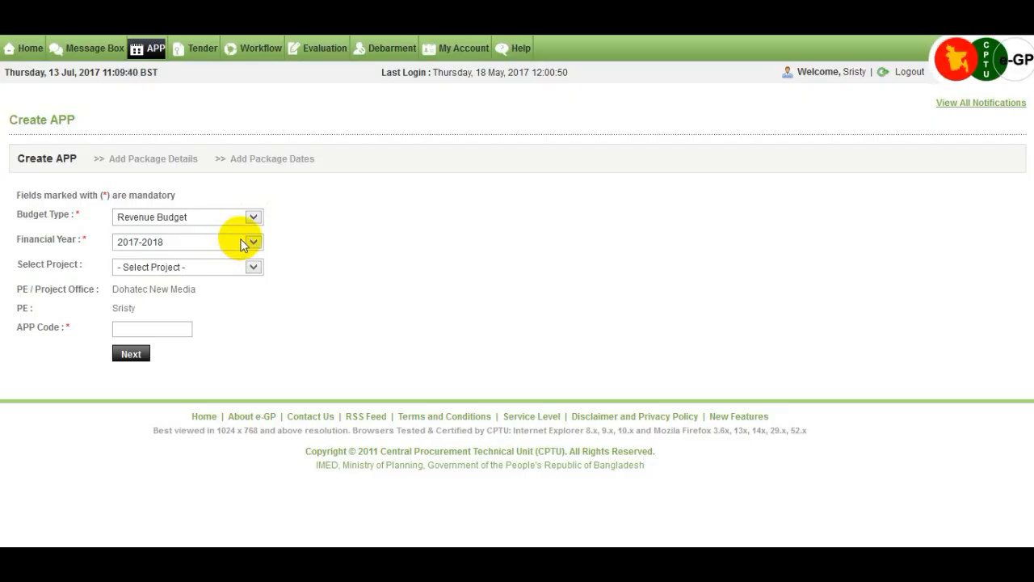
click(253, 243)
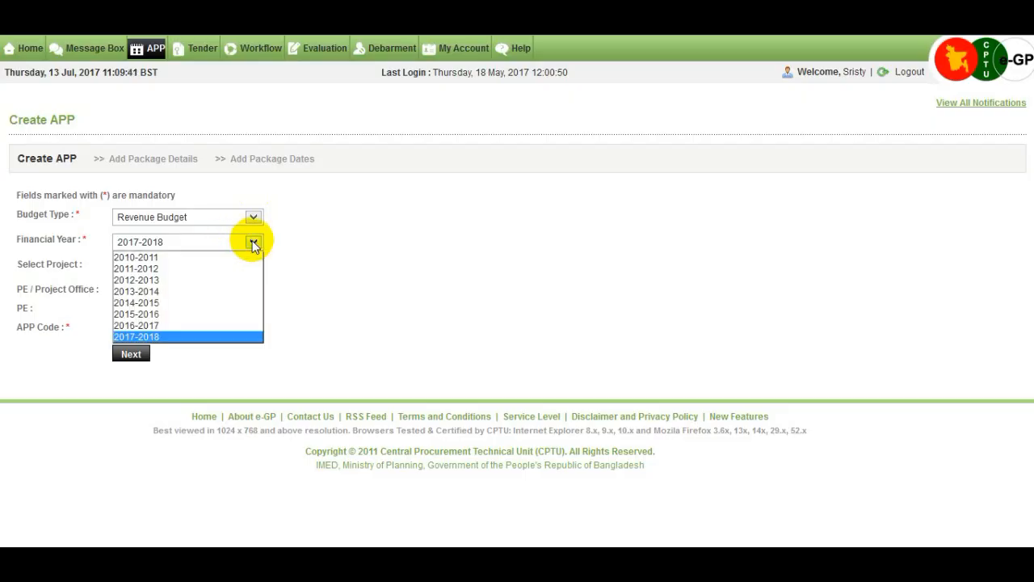
click(214, 337)
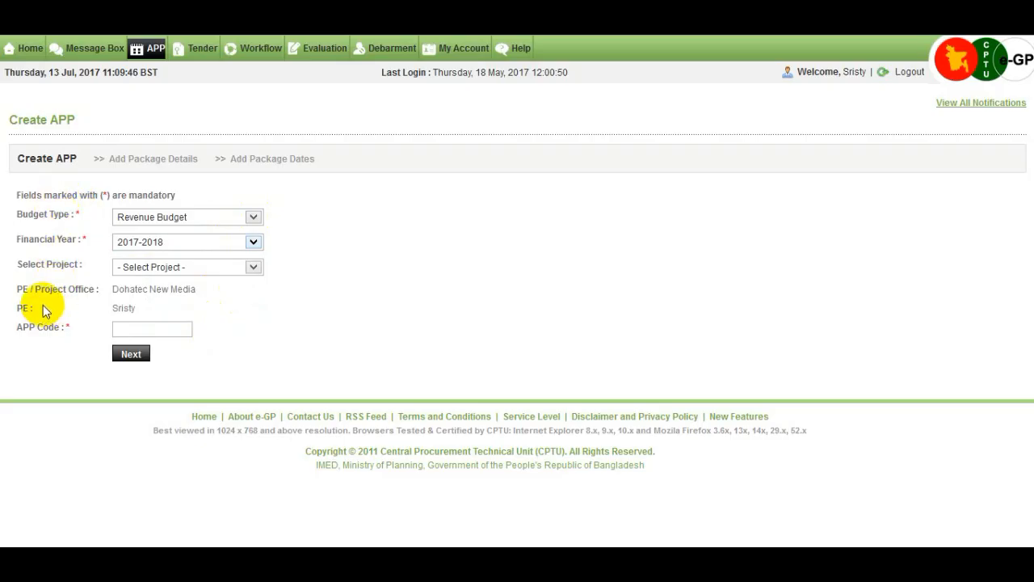
- Enter app-001 as the APP code and proceed to the package details
click(140, 331)
text(app-001)
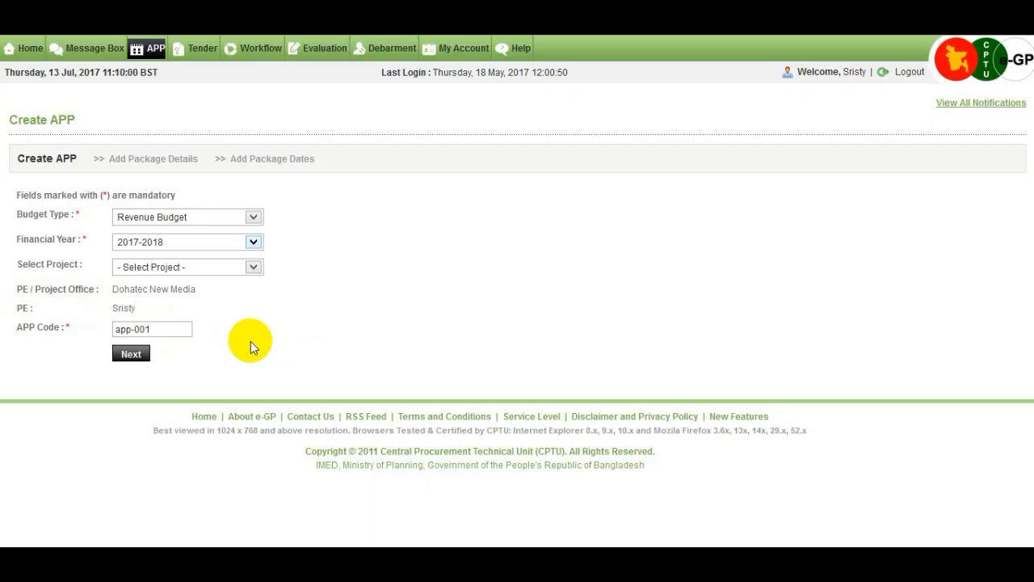
click(132, 356)
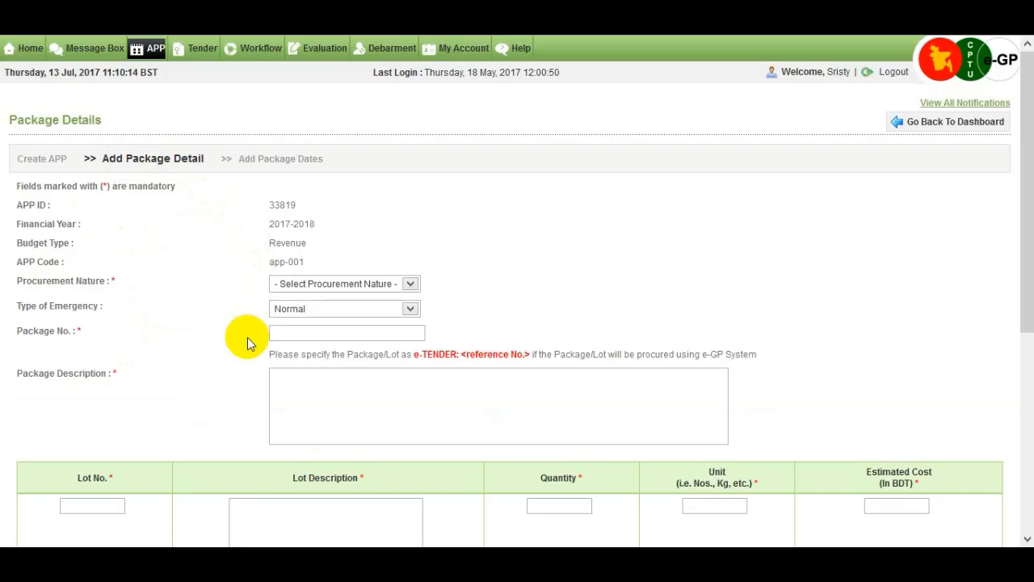
- Set the package's procurement nature to Goods and its type of emergency to Normal
scroll(248, 341, down, 5)
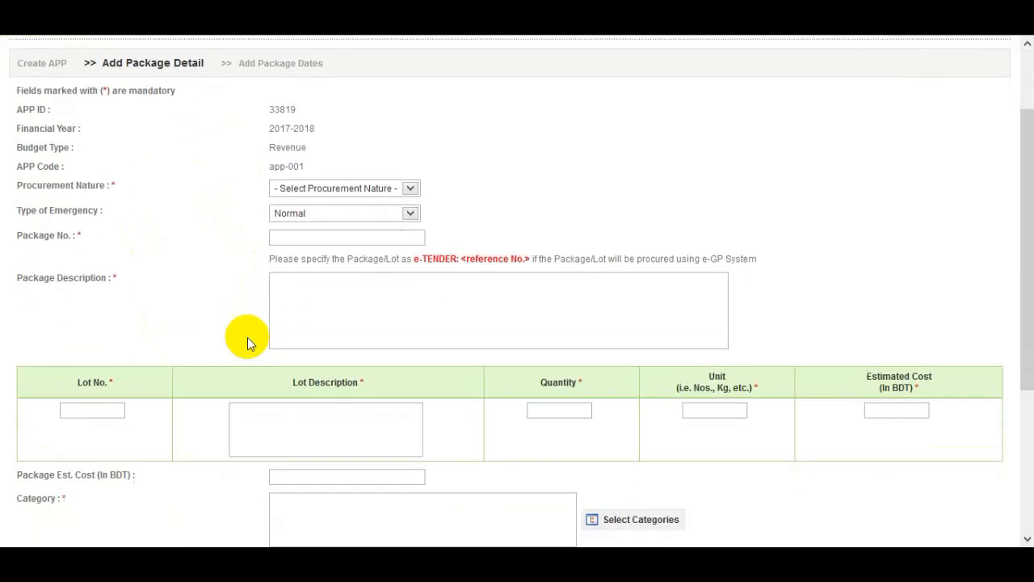
scroll(247, 336, up, 4)
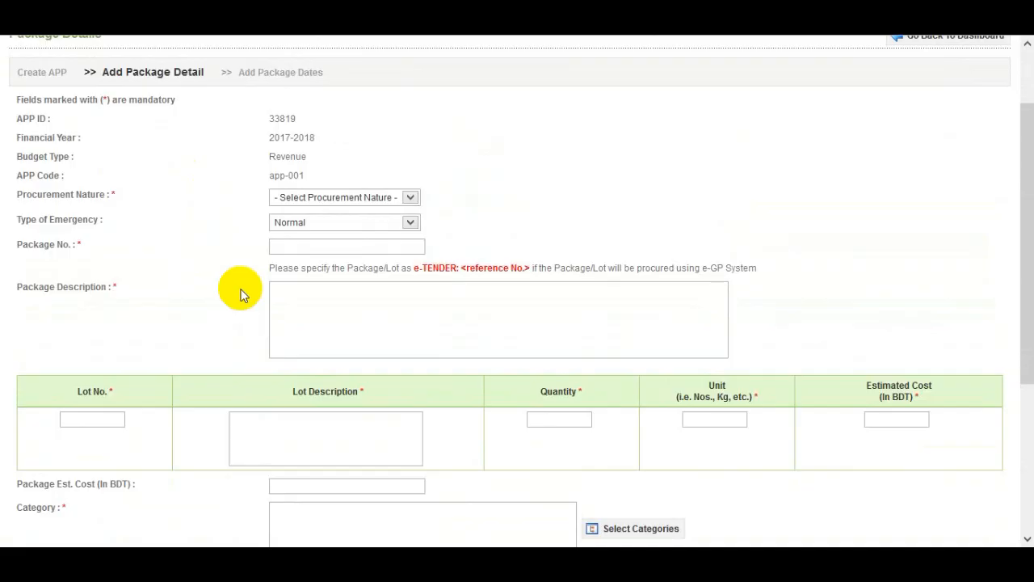
scroll(241, 294, up, 1)
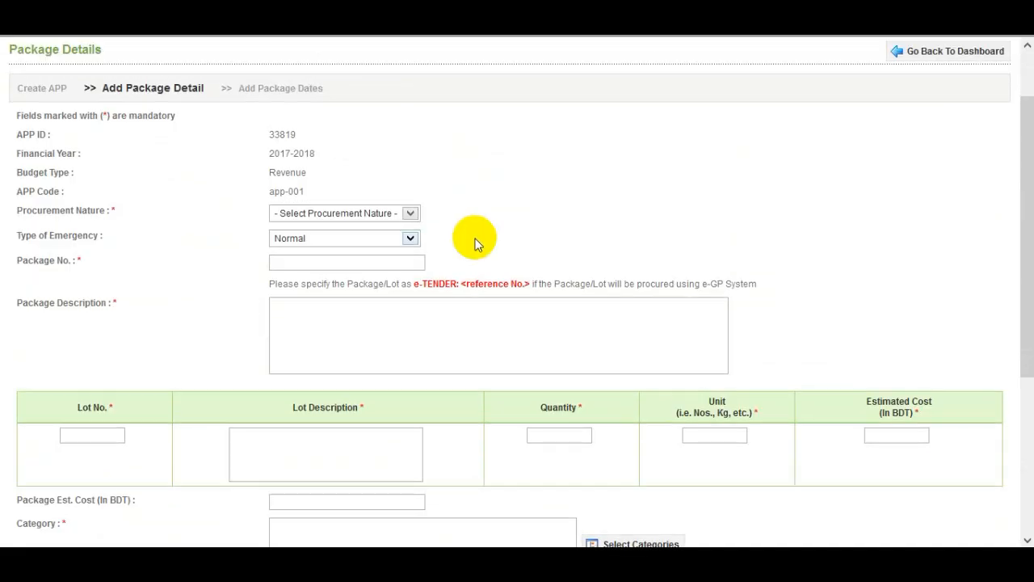
click(411, 214)
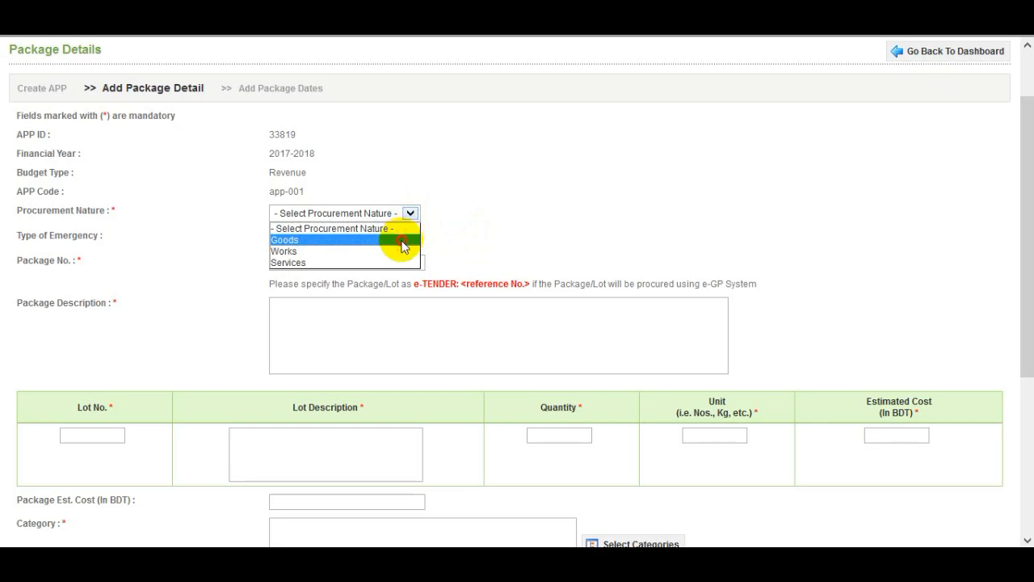
click(405, 241)
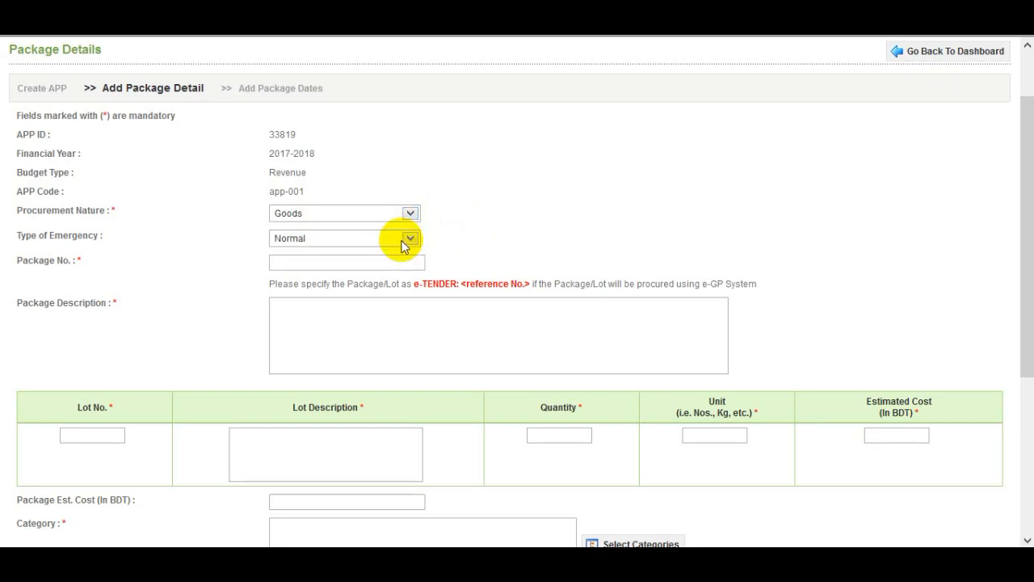
click(405, 246)
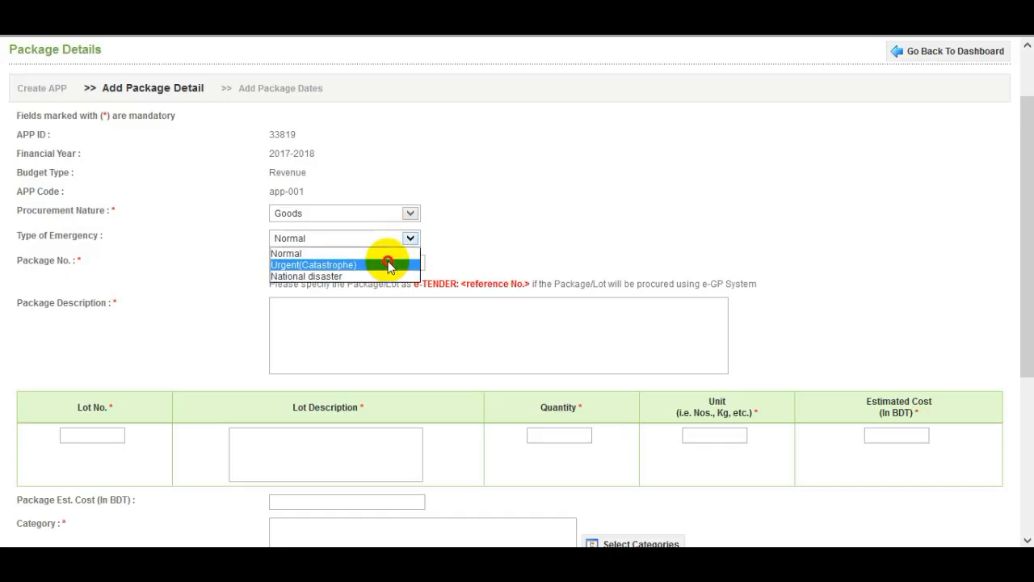
click(390, 254)
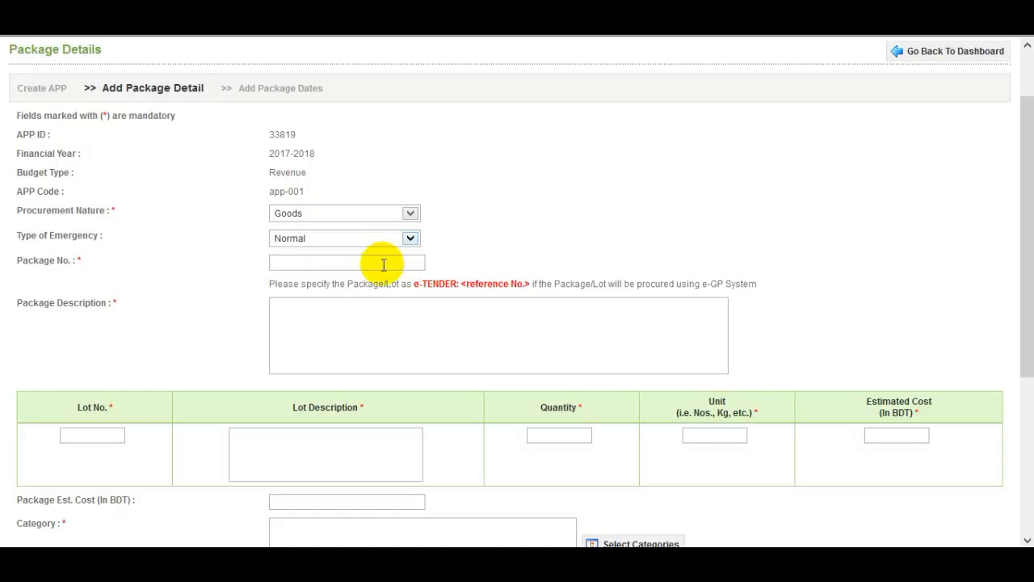
- Try to use pkg-001 as the package number
click(384, 262)
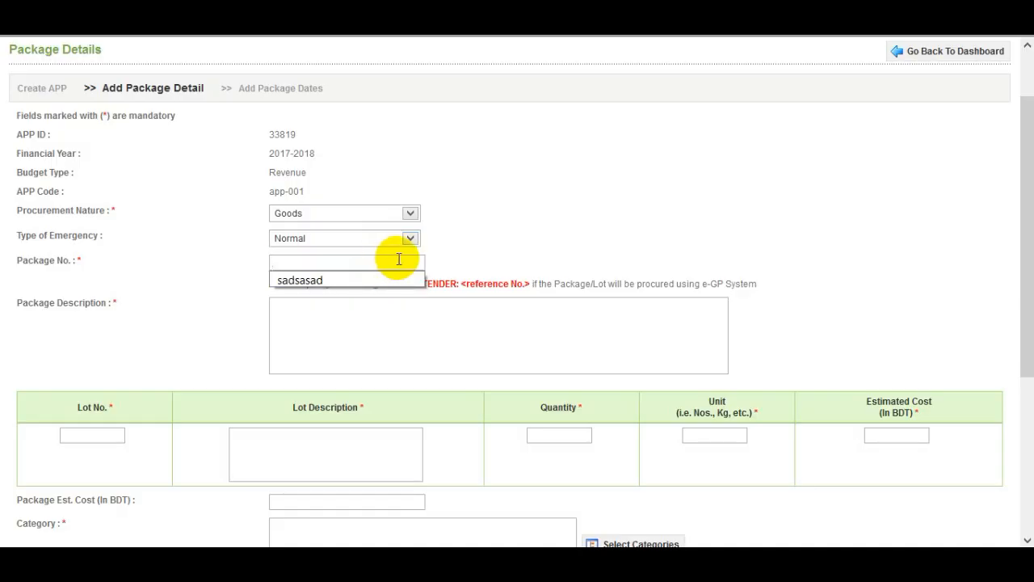
text(p)
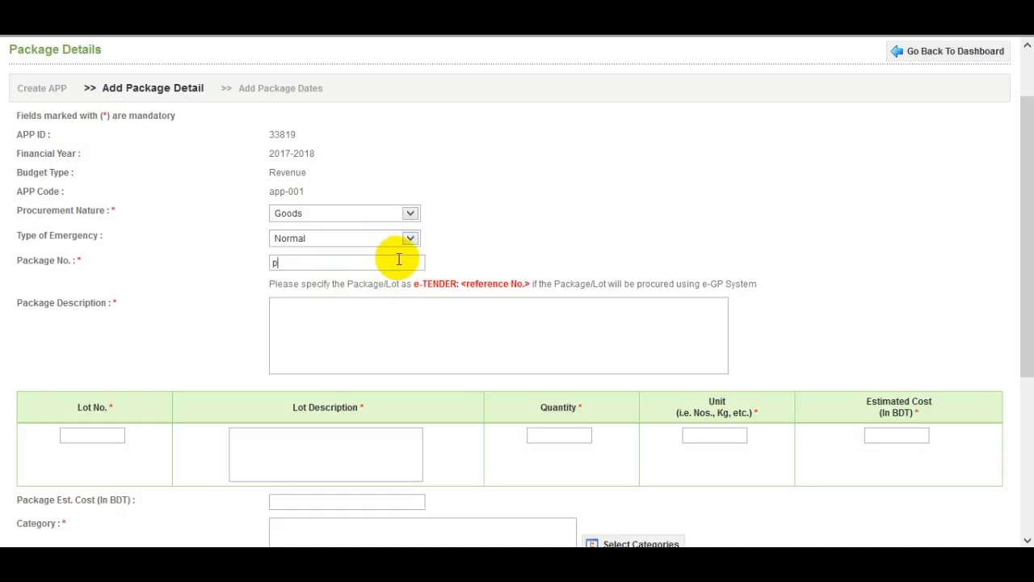
text(kg-001)
click(378, 347)
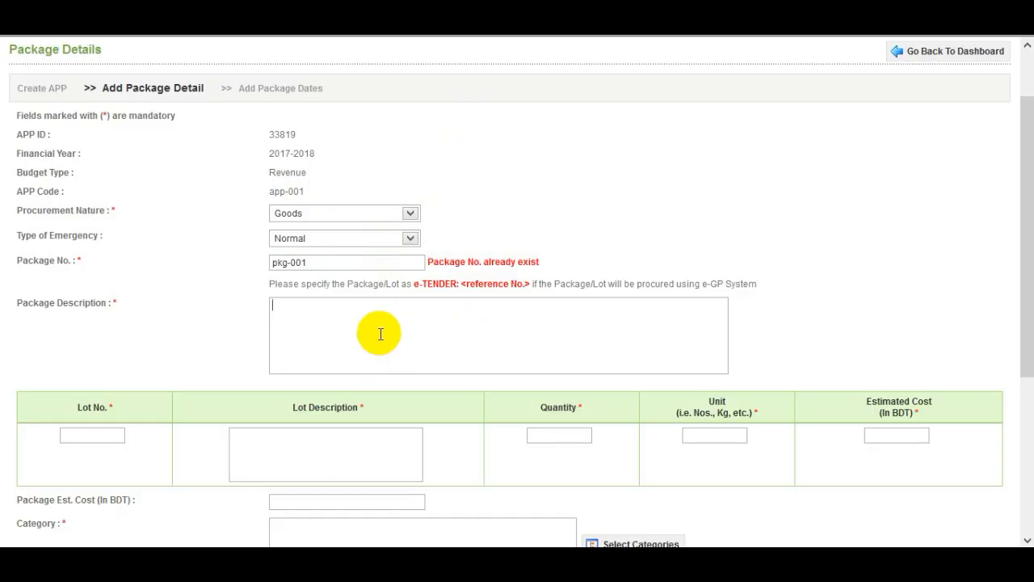
- Set the package number to pkg/0002 and enter "purchase 10 laptops" as the package description
click(321, 260)
key(BackSpace)
text(2)
click(326, 335)
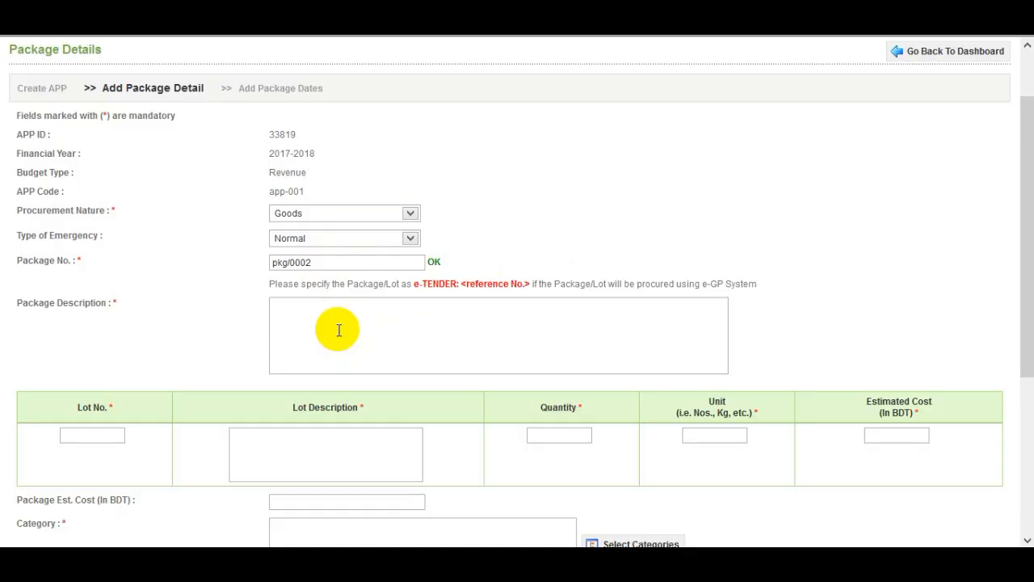
text(purchase 10 laptops)
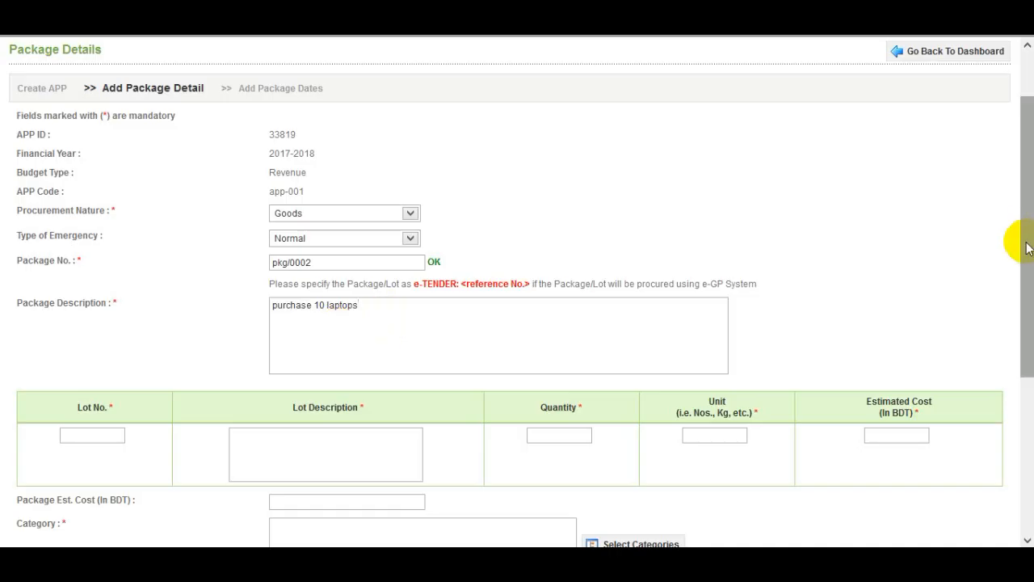
- Fill in the lot row with lot number 01, description "10 laptops" and quantity 10
drag(1019, 240, 1019, 364)
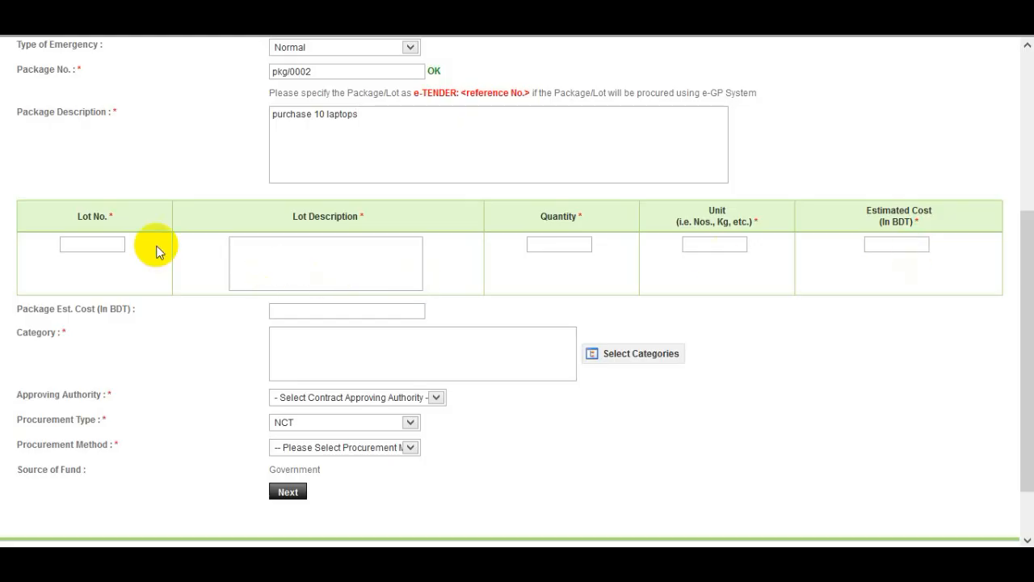
text(01)
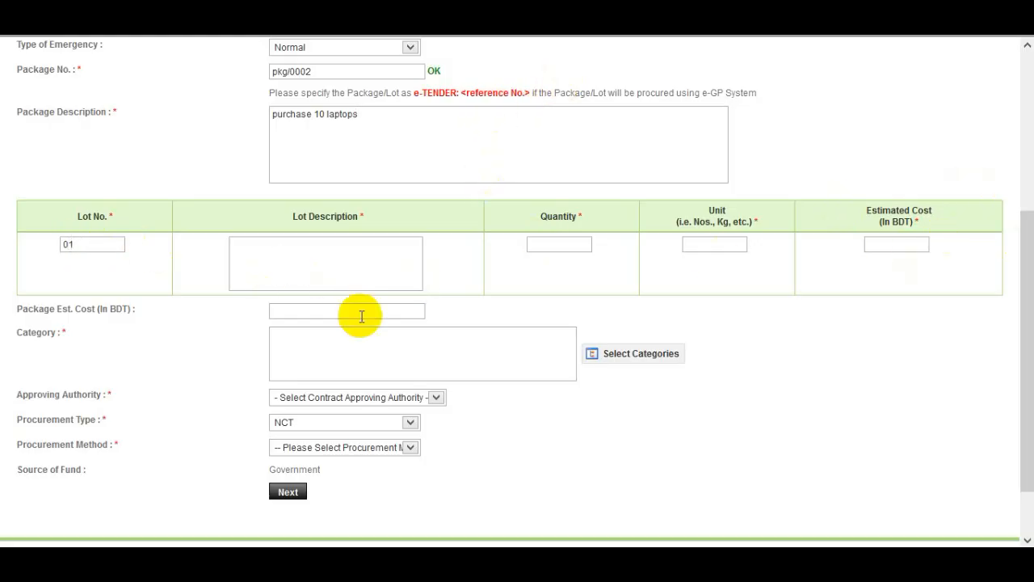
click(357, 262)
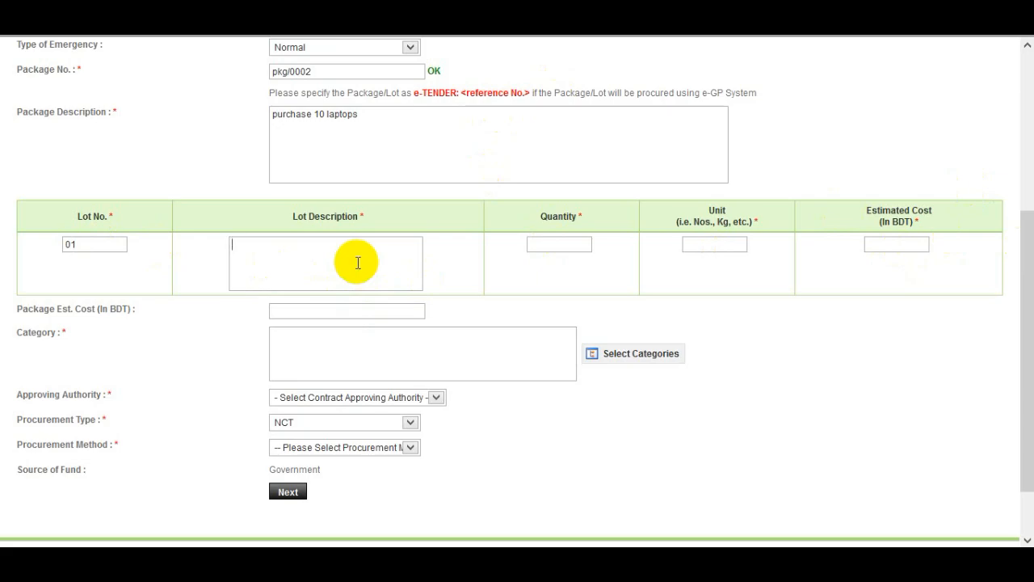
text(10 laptops)
click(588, 244)
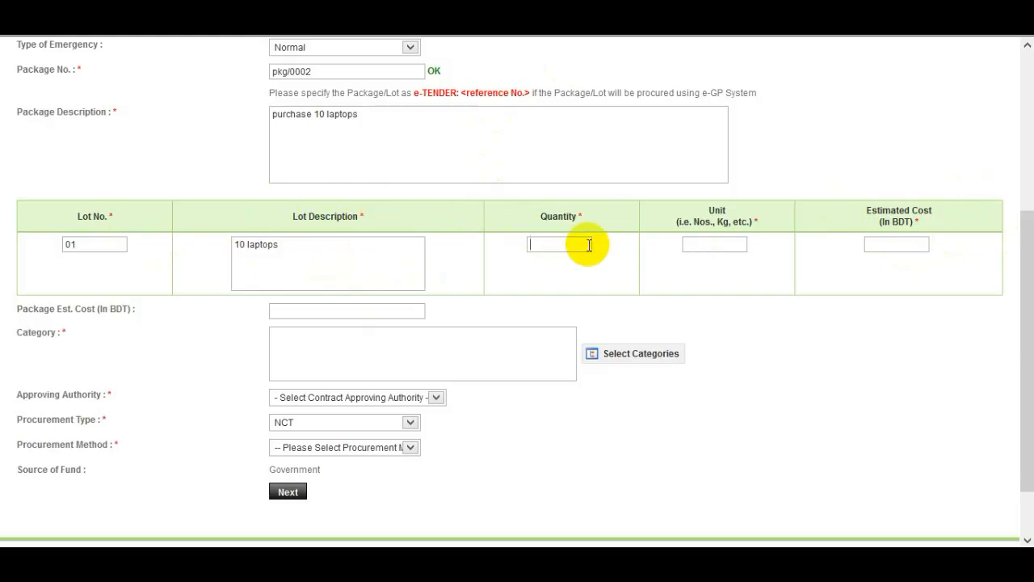
text(10)
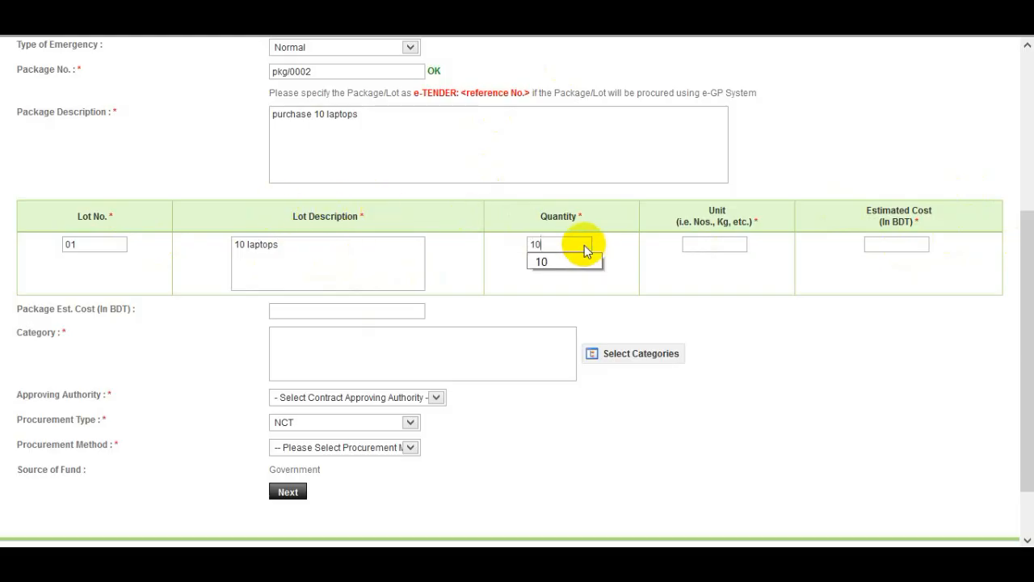
- Set the lot's unit to Nos and its estimated cost to 400000 BDT
click(726, 241)
text(N)
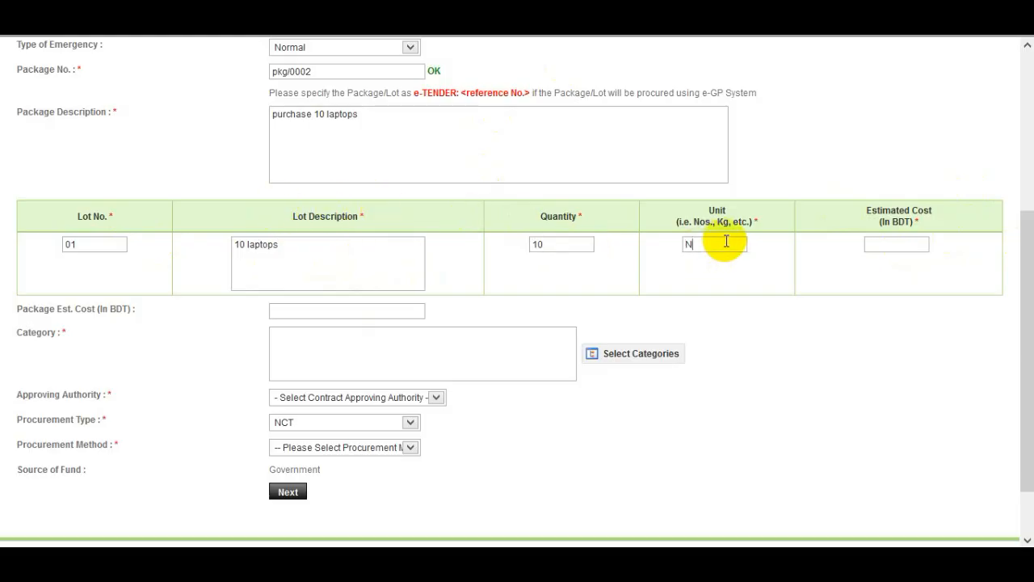
text(os)
click(913, 241)
text(400000)
double_click(900, 256)
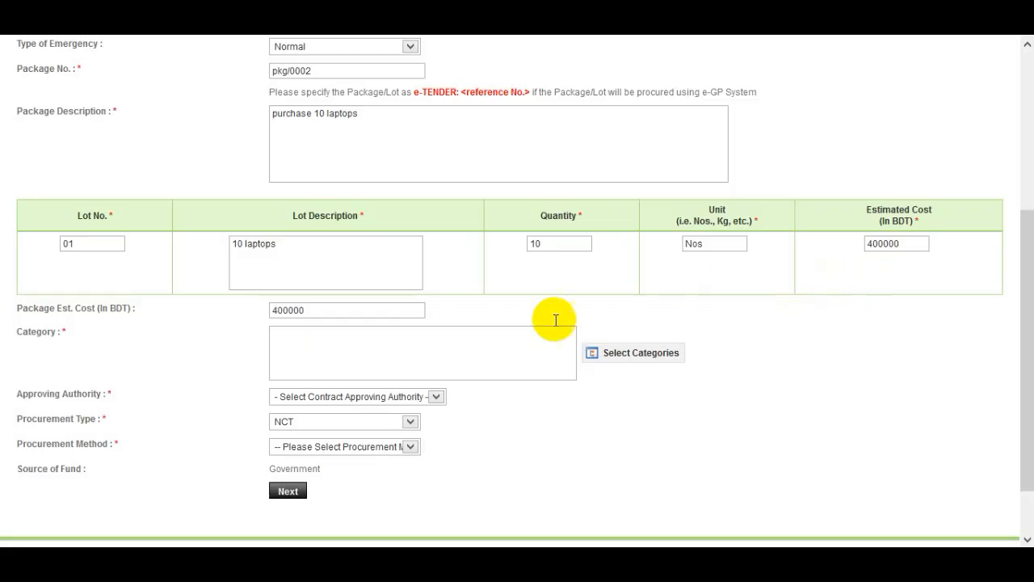
- Search the procurement categories for "computer" and assign Computer and related services as the package category
click(334, 344)
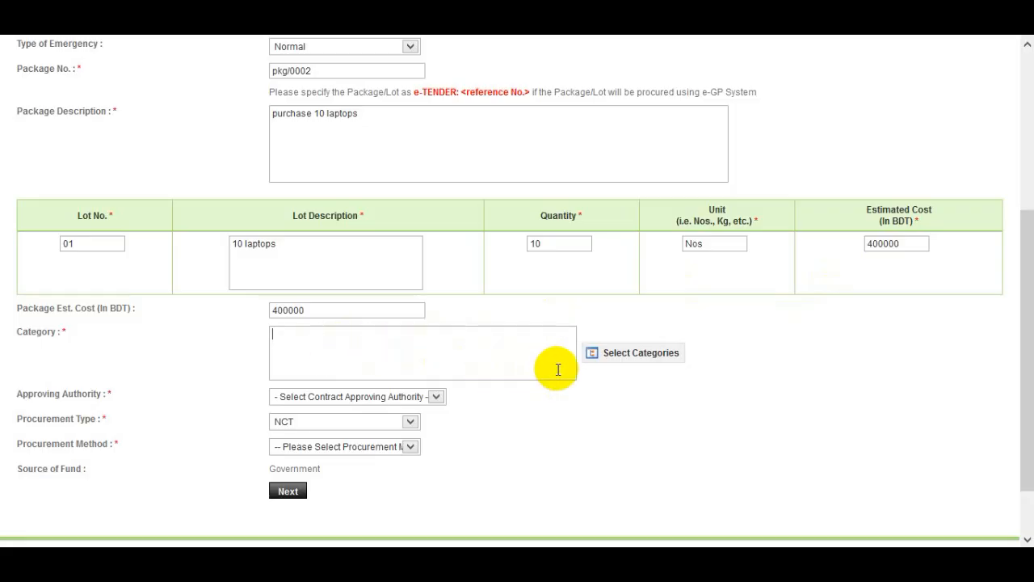
click(664, 363)
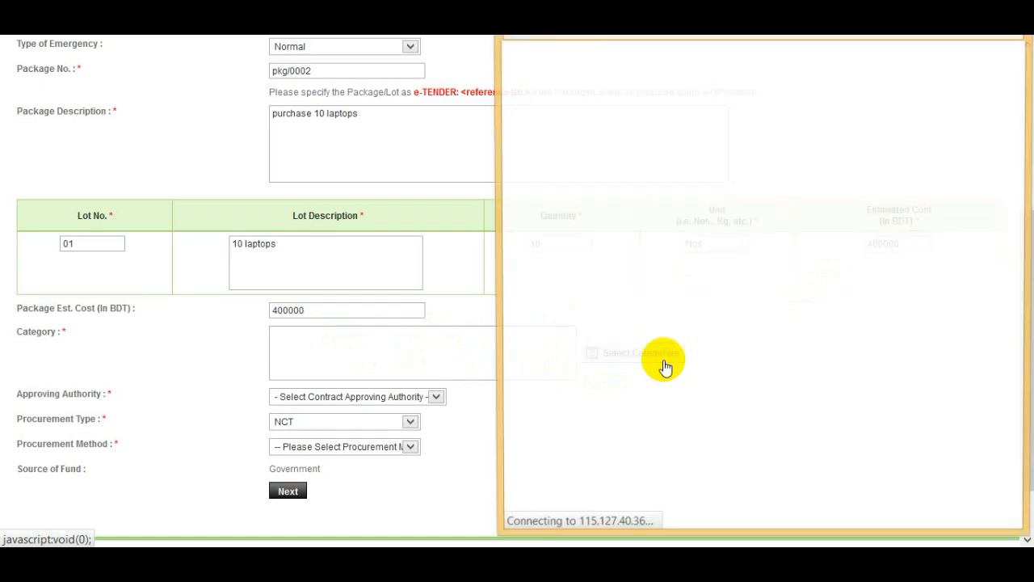
drag(766, 4, 631, 59)
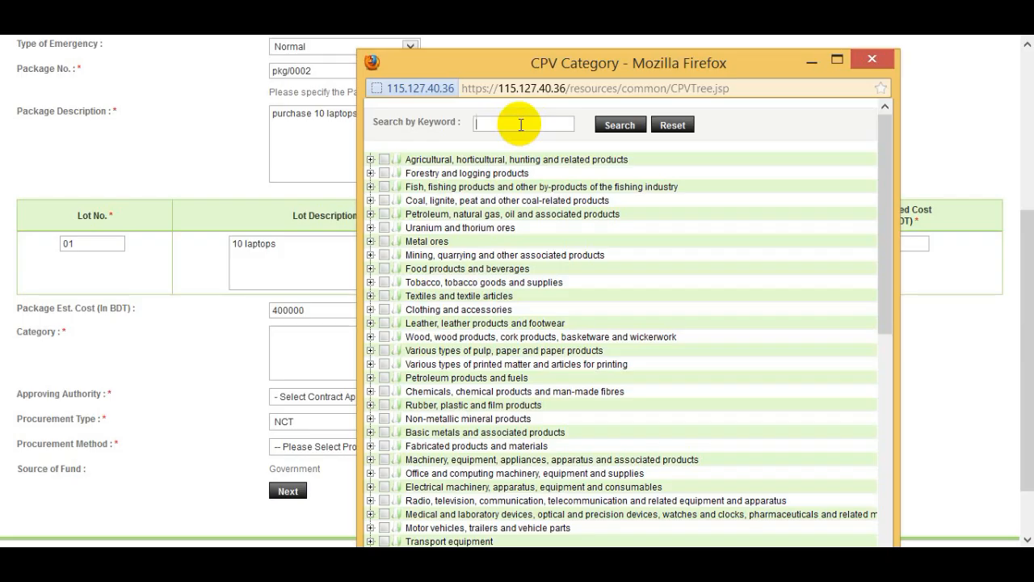
text(co)
click(494, 141)
click(621, 125)
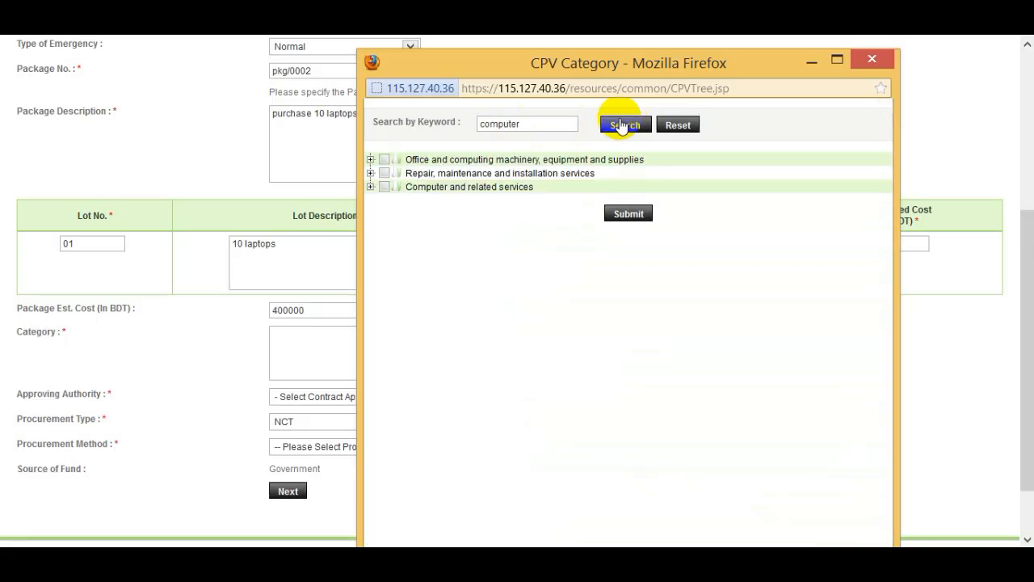
click(384, 189)
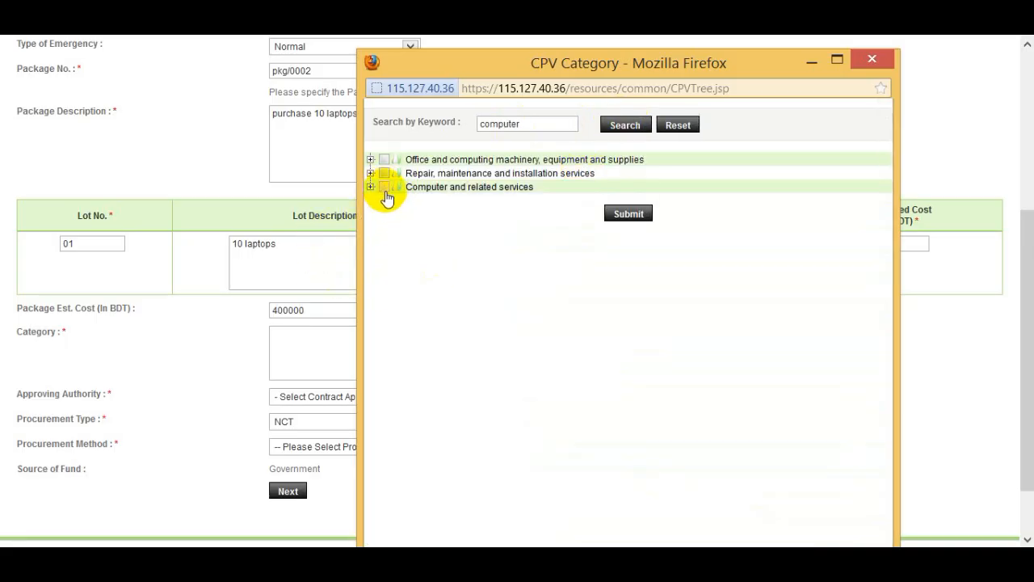
click(627, 214)
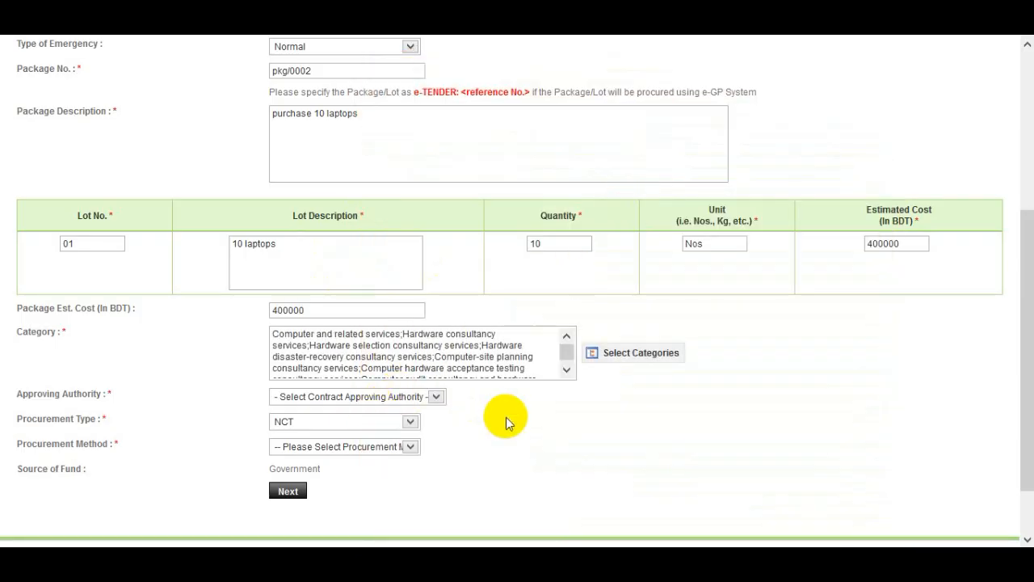
- Set the approving authority to HOPE and the procurement method to Open Tendering Method, keeping the procurement type NCT
scroll(505, 417, down, 2)
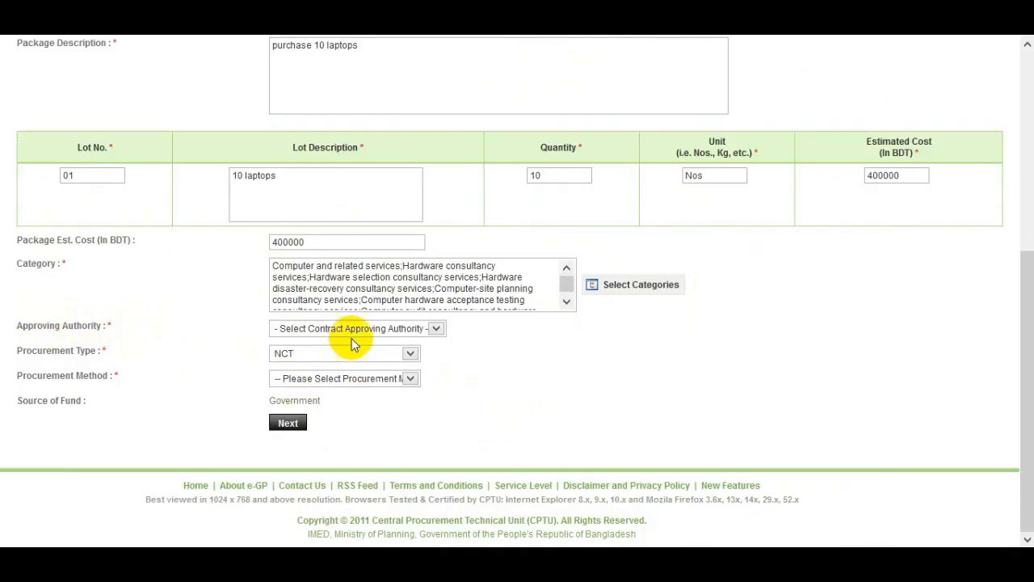
click(436, 330)
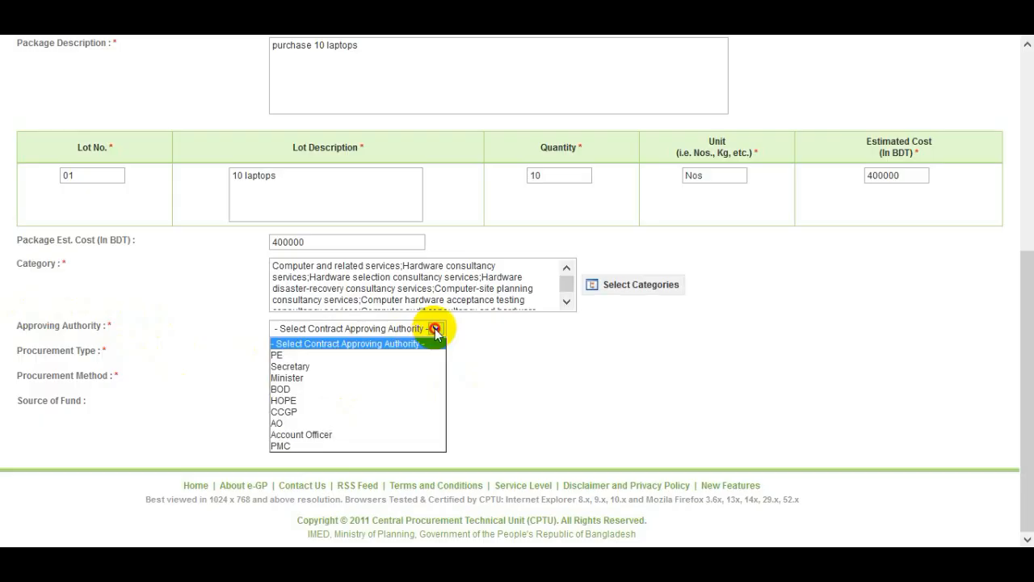
click(362, 401)
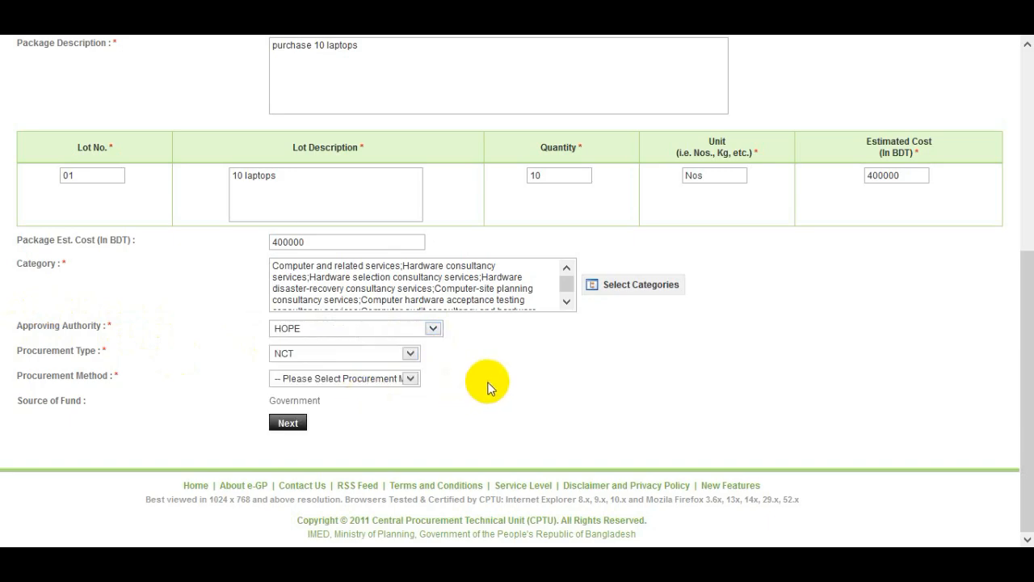
click(410, 355)
click(408, 379)
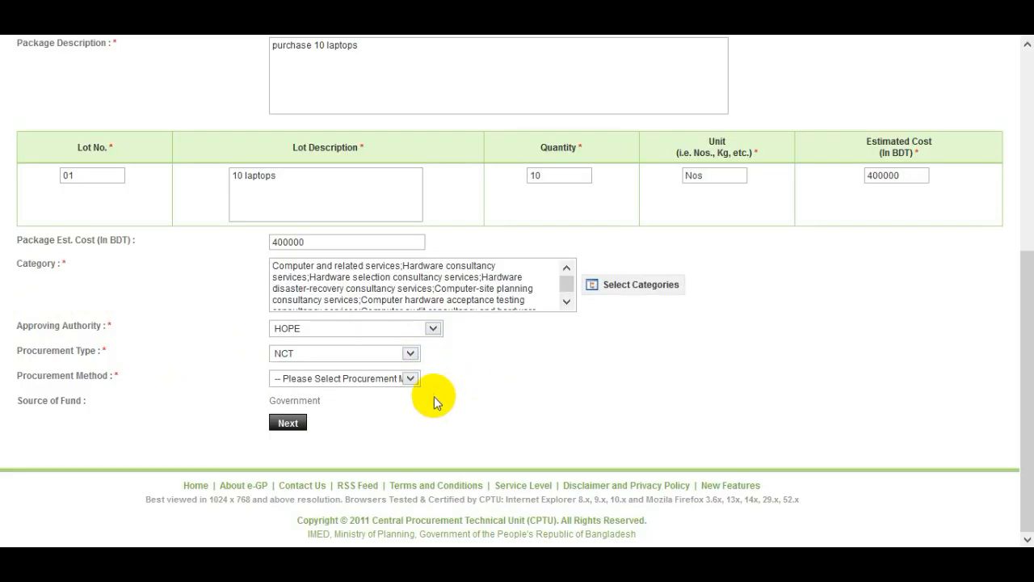
click(406, 382)
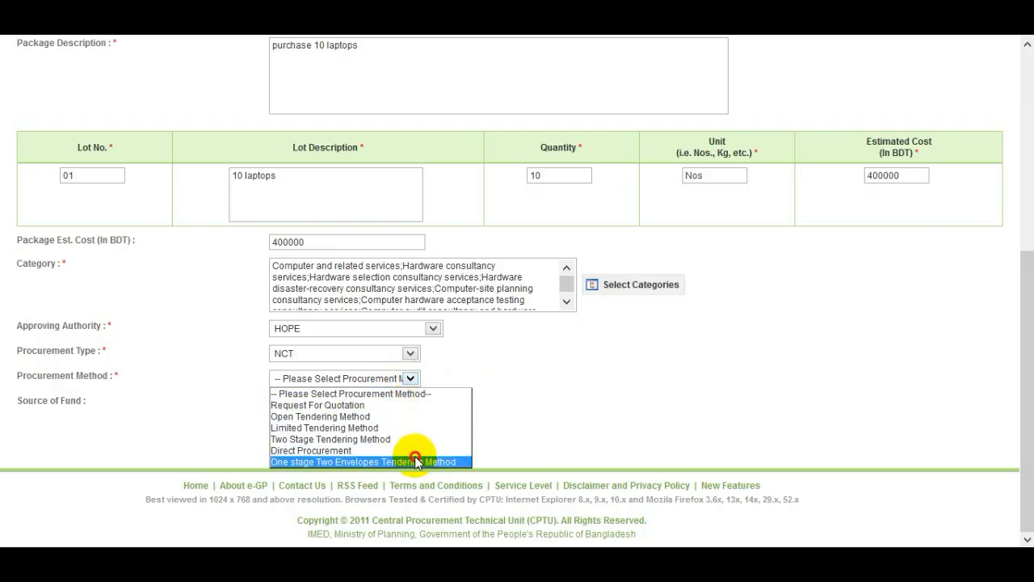
click(377, 416)
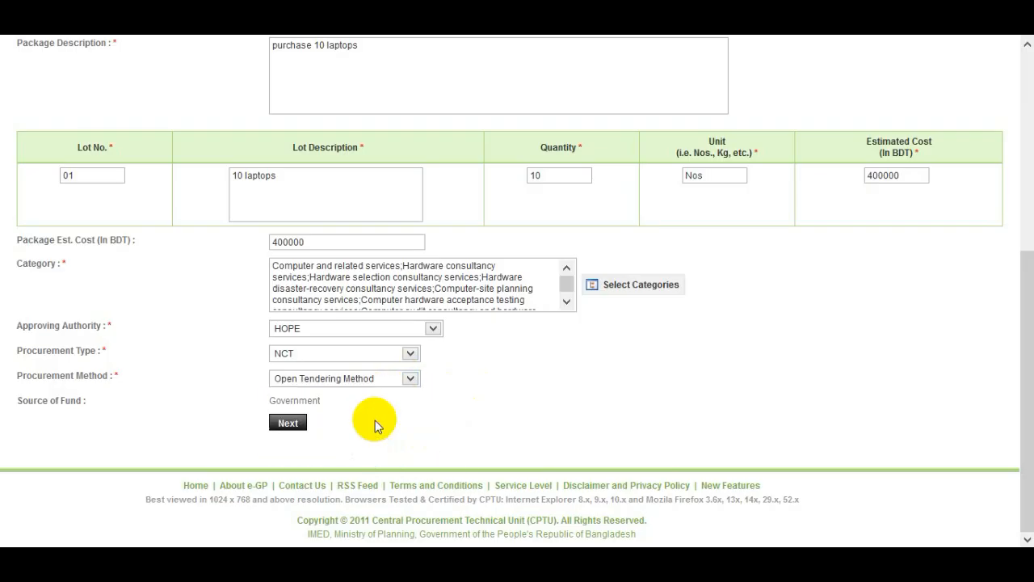
- Check the completed package details and submit them to proceed to the package dates
double_click(523, 410)
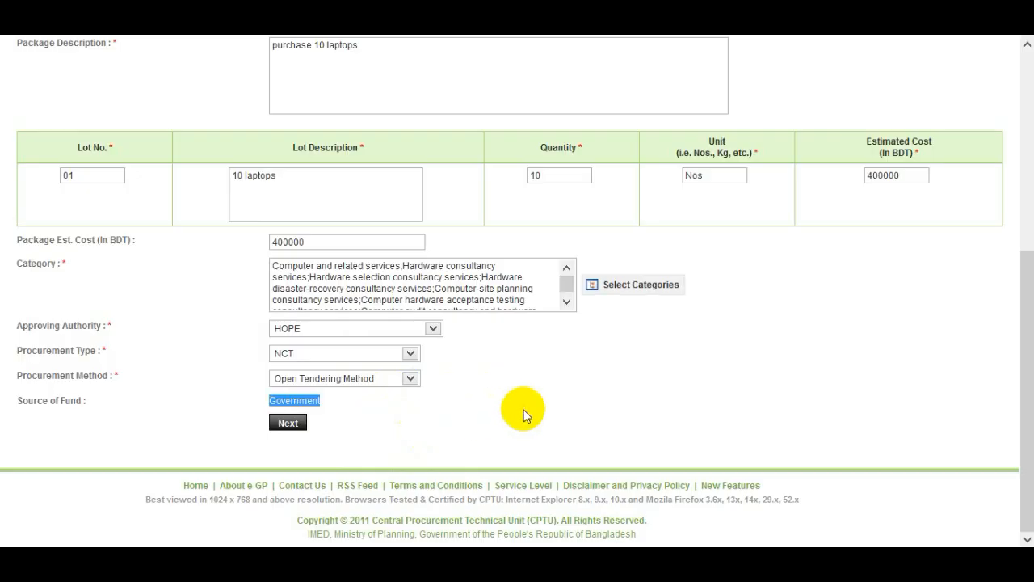
scroll(526, 412, up, 3)
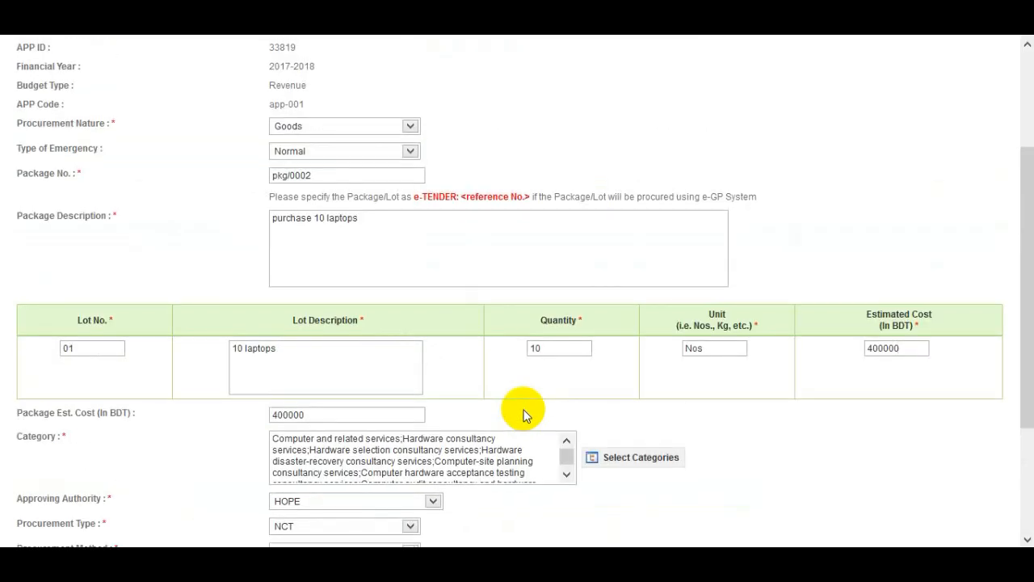
scroll(526, 411, down, 3)
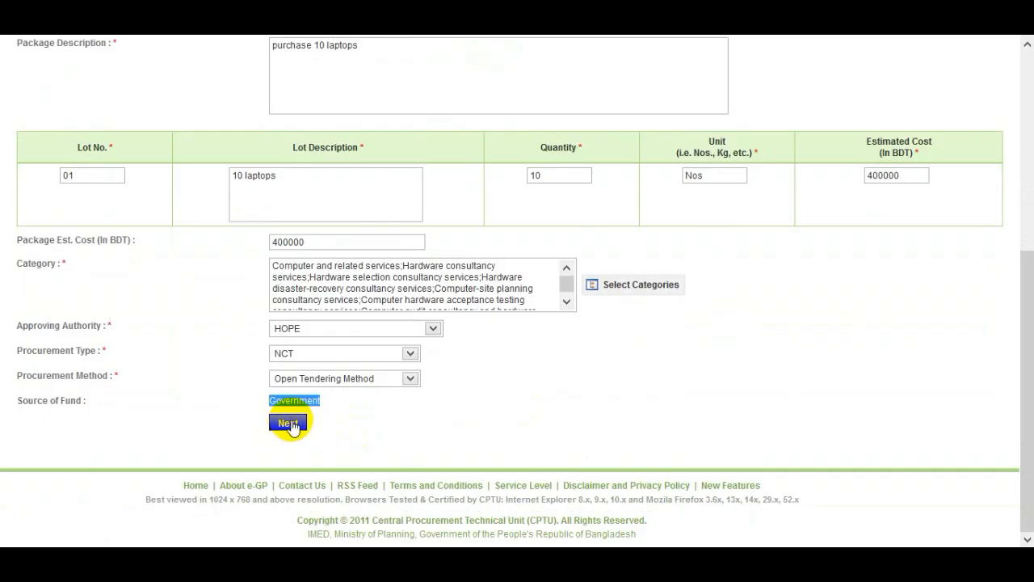
double_click(289, 424)
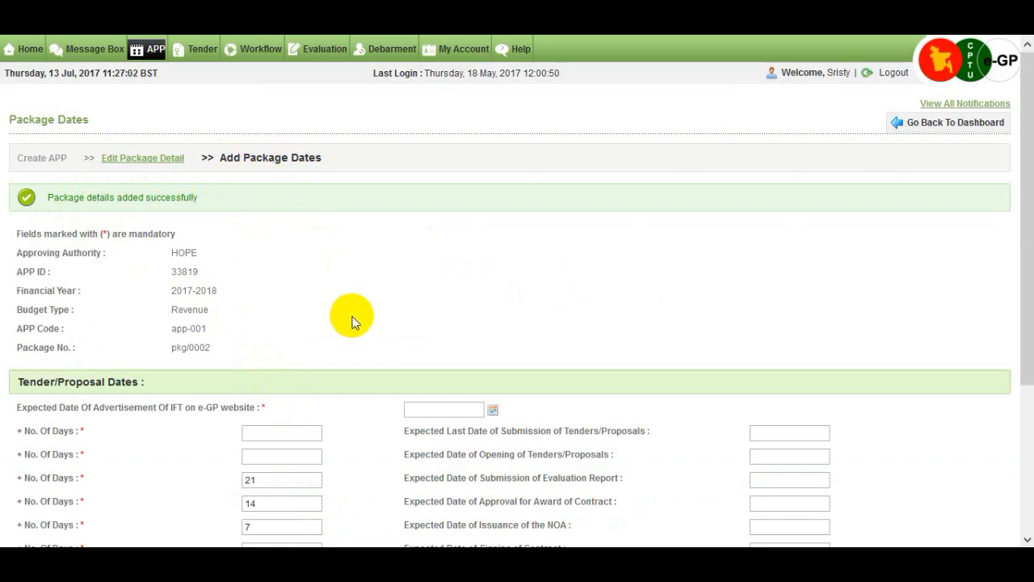
- Set the expected date of advertisement of the IFT on the e-GP website to 16/07/2017
scroll(350, 318, down, 2)
scroll(351, 322, up, 1)
scroll(351, 321, down, 3)
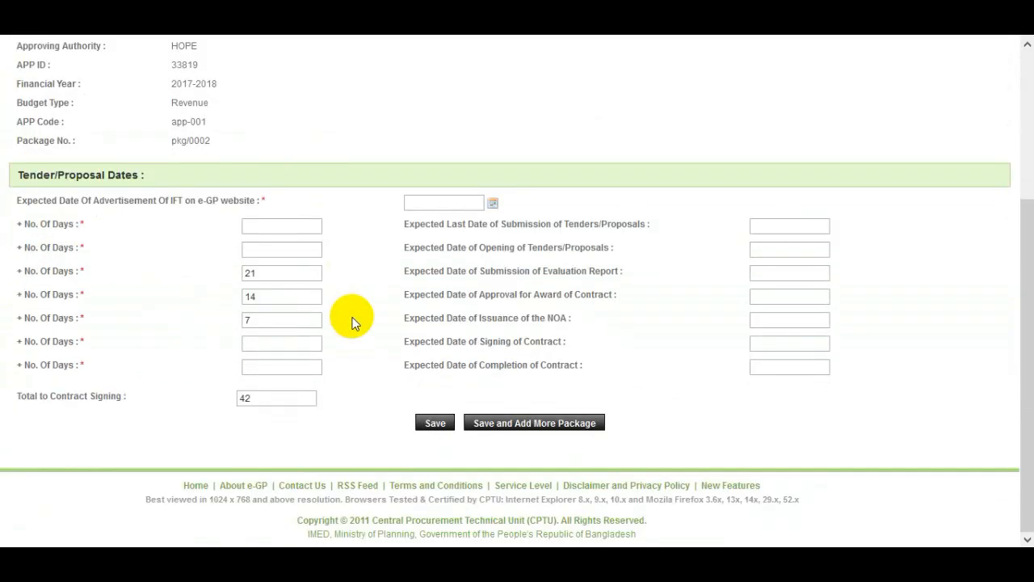
scroll(351, 322, up, 4)
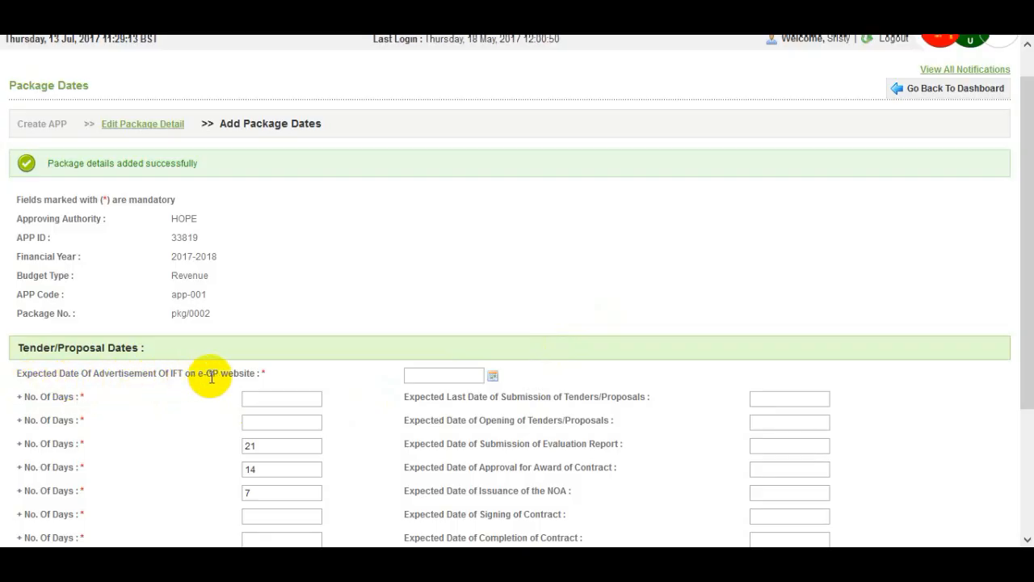
click(465, 372)
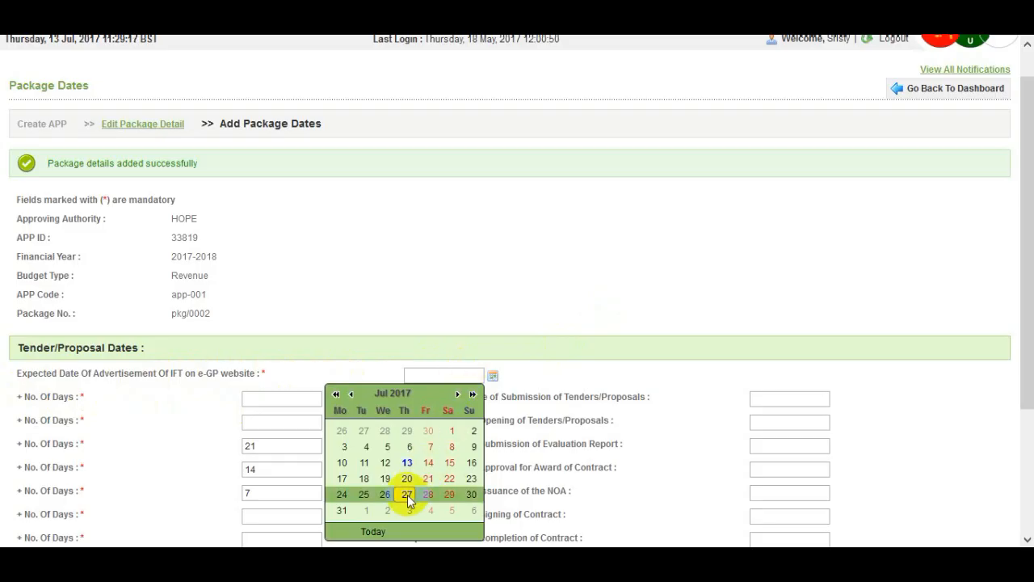
click(471, 461)
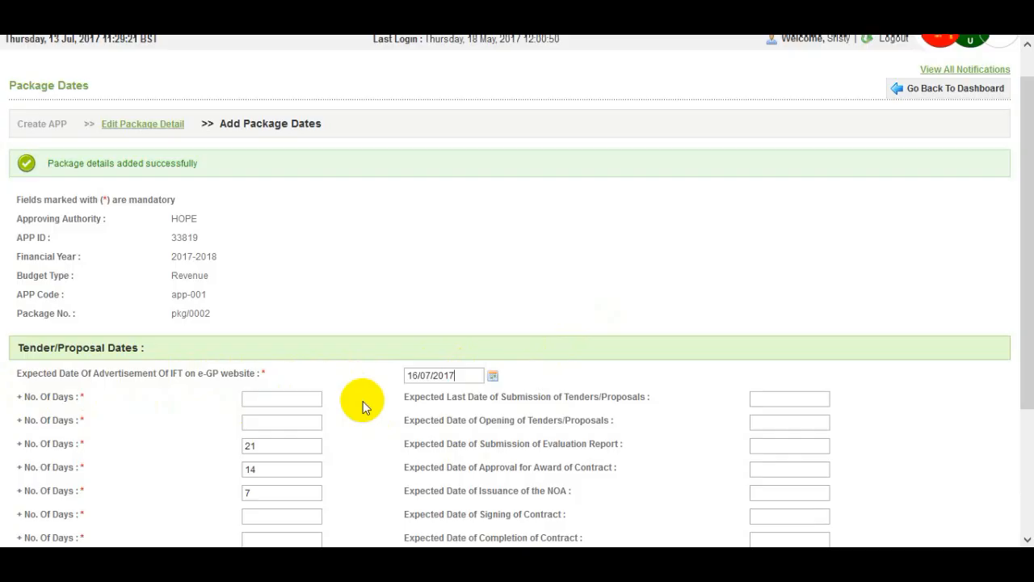
- Enter 14 days until the last date of tender submission and 0 days until the tender opening
scroll(362, 400, down, 2)
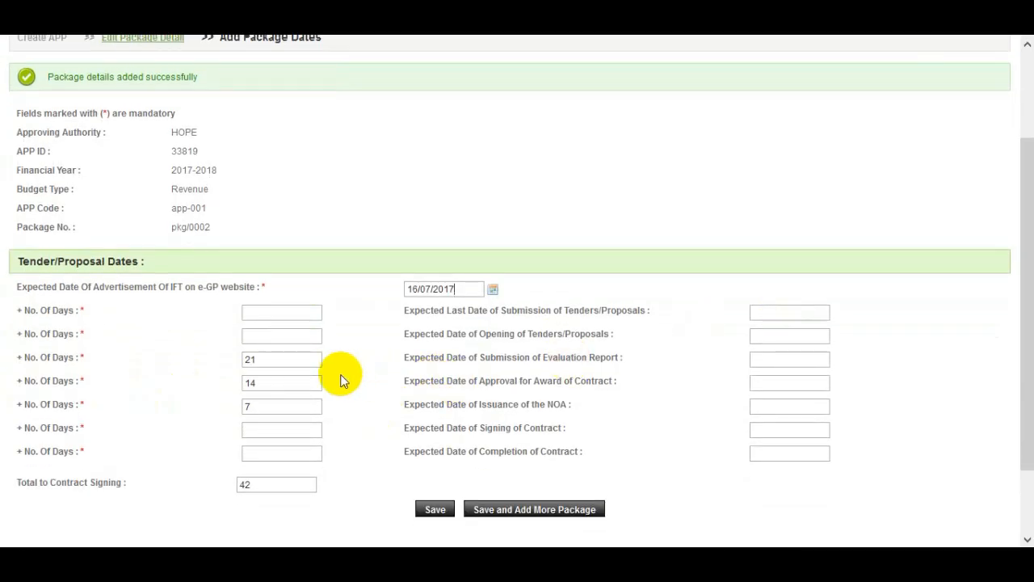
click(293, 313)
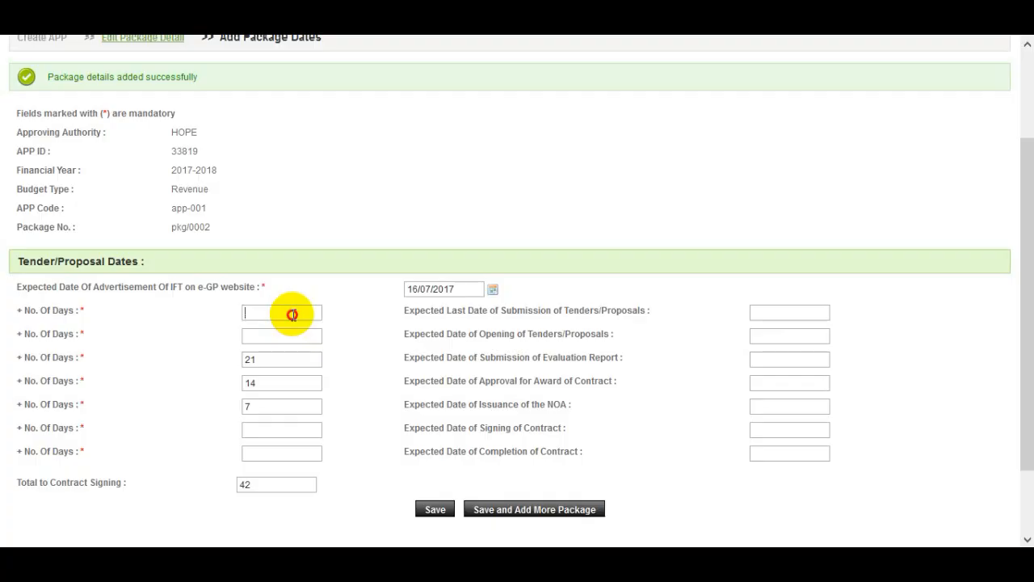
text(14)
click(388, 331)
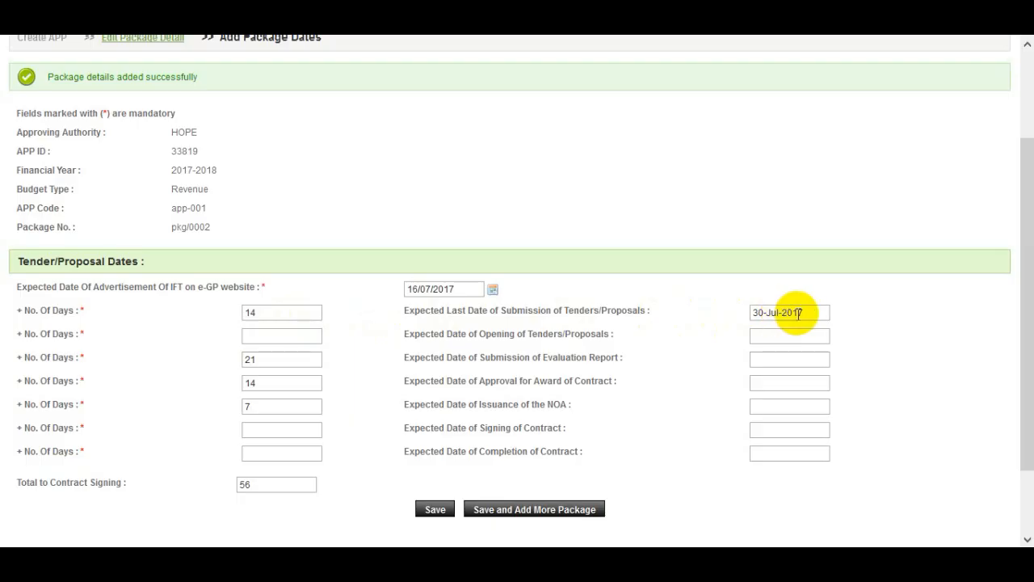
click(291, 337)
text(0)
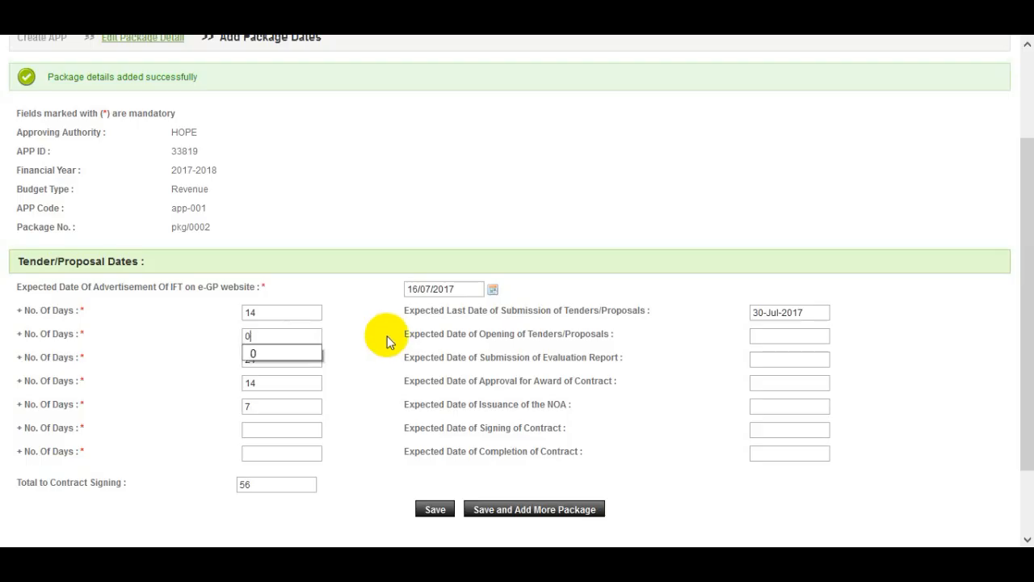
click(390, 348)
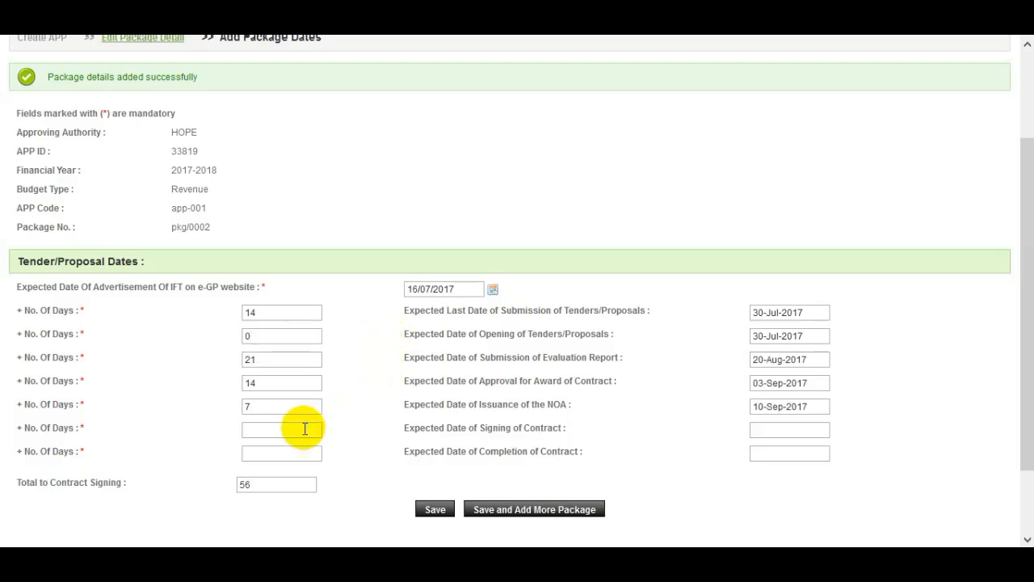
- Enter 21 days until contract signing and 45 days until contract completion, and save the package dates
text(21)
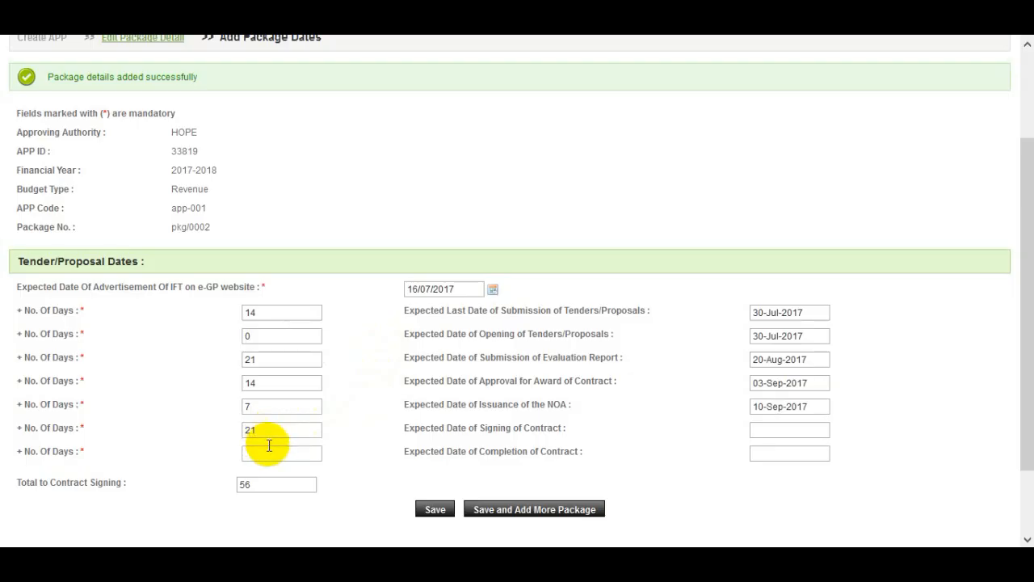
click(269, 452)
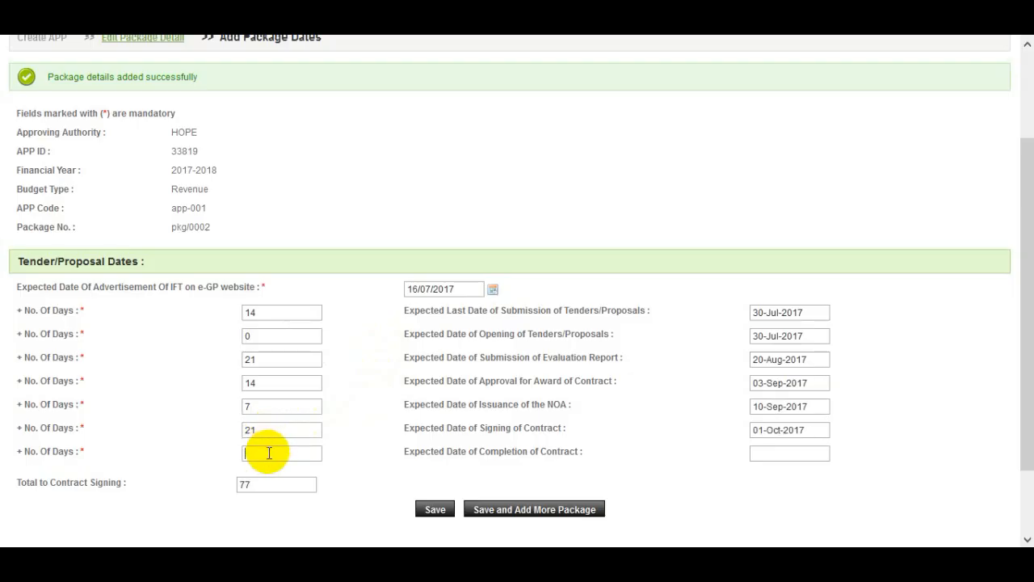
text(45)
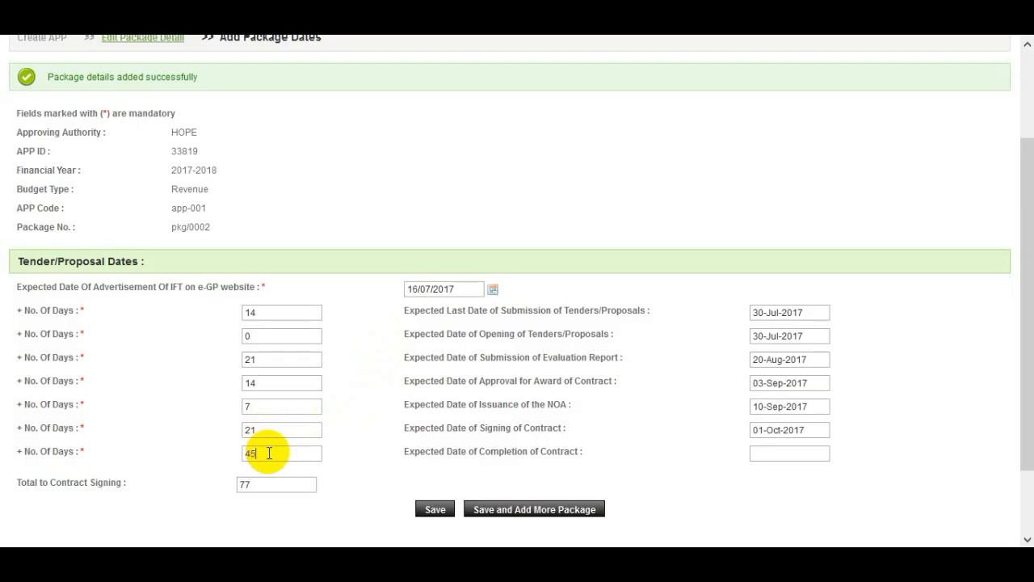
double_click(402, 441)
click(402, 440)
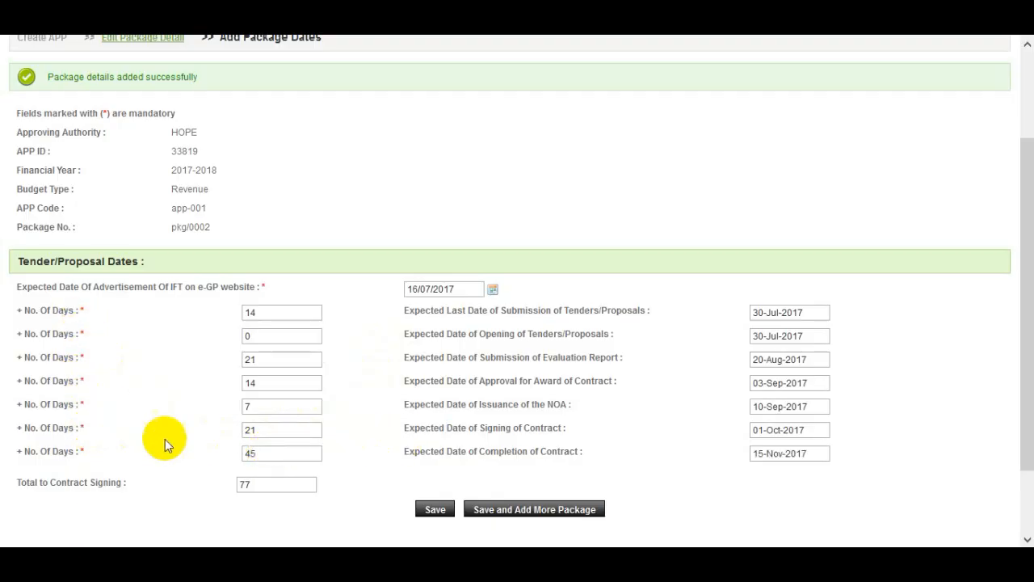
scroll(411, 426, down, 1)
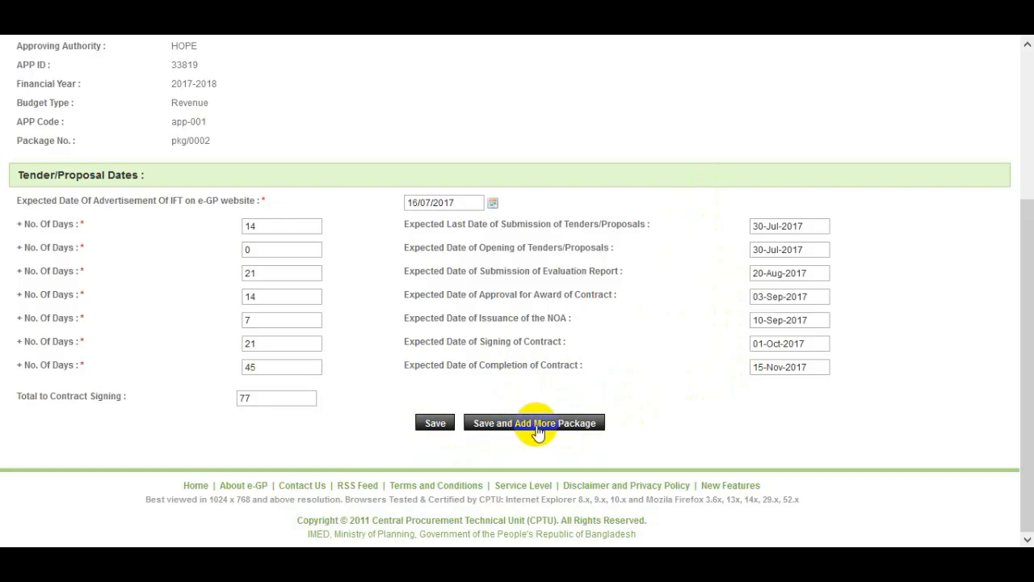
click(441, 428)
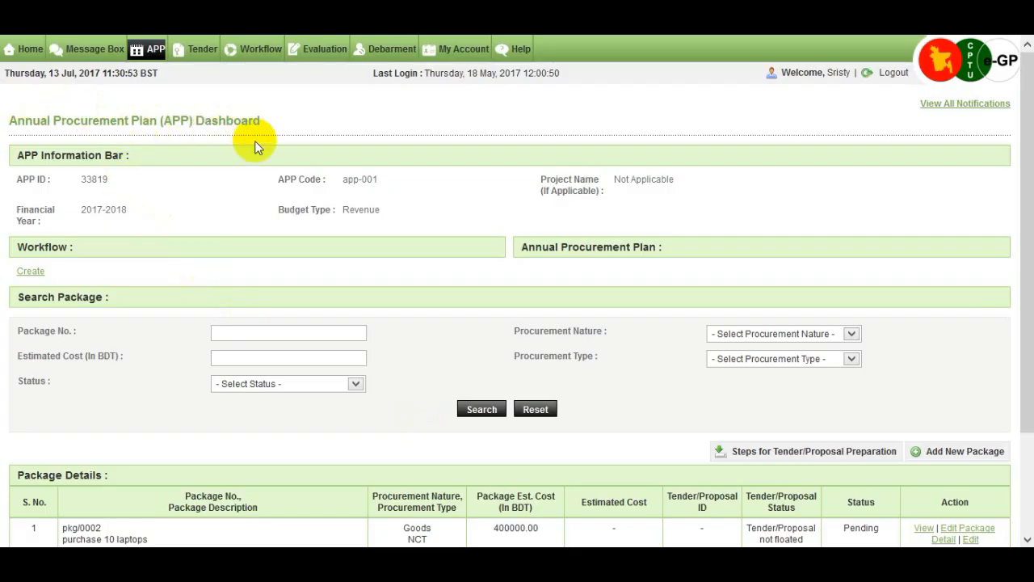
- Create the APP approval workflow with 1 reviewer and 7 days for file escalation, and submit it
drag(1029, 303, 1029, 388)
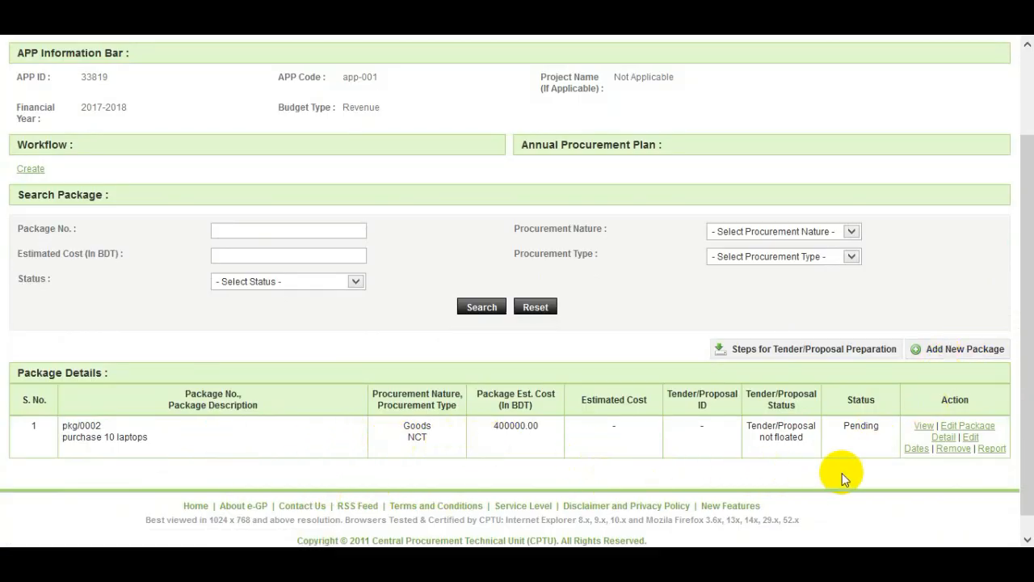
scroll(1027, 476, down, 1)
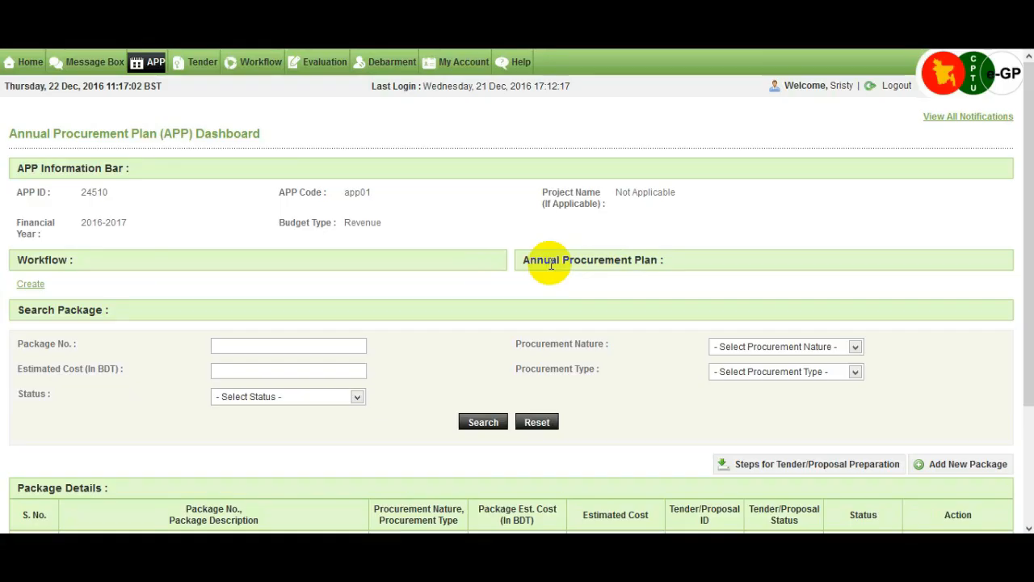
click(31, 284)
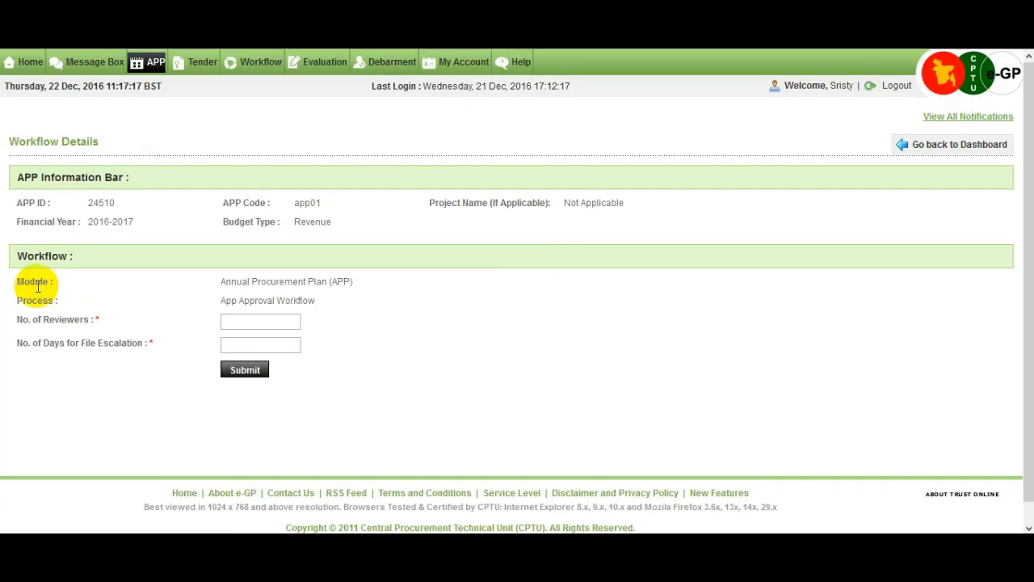
click(233, 322)
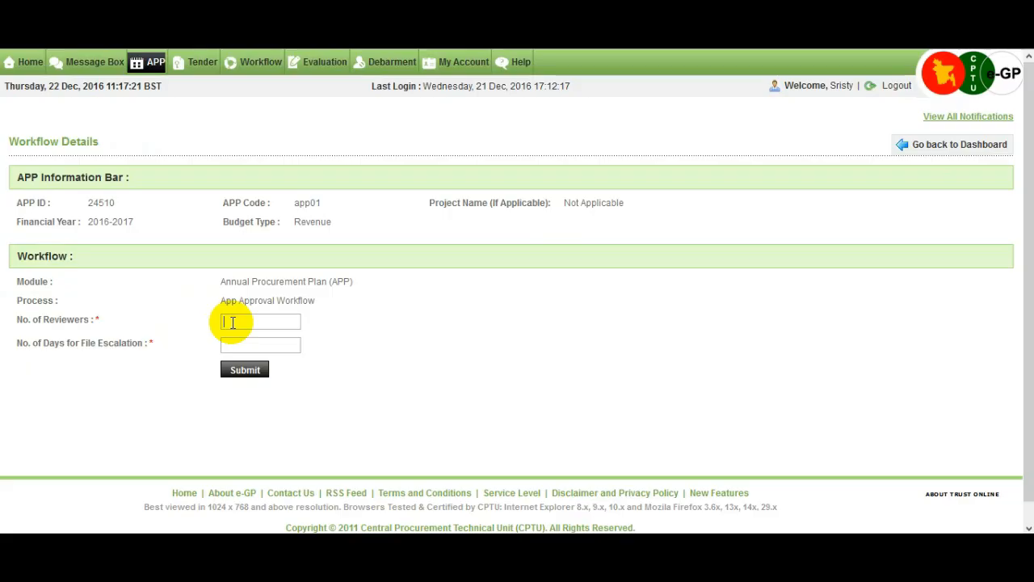
text(1)
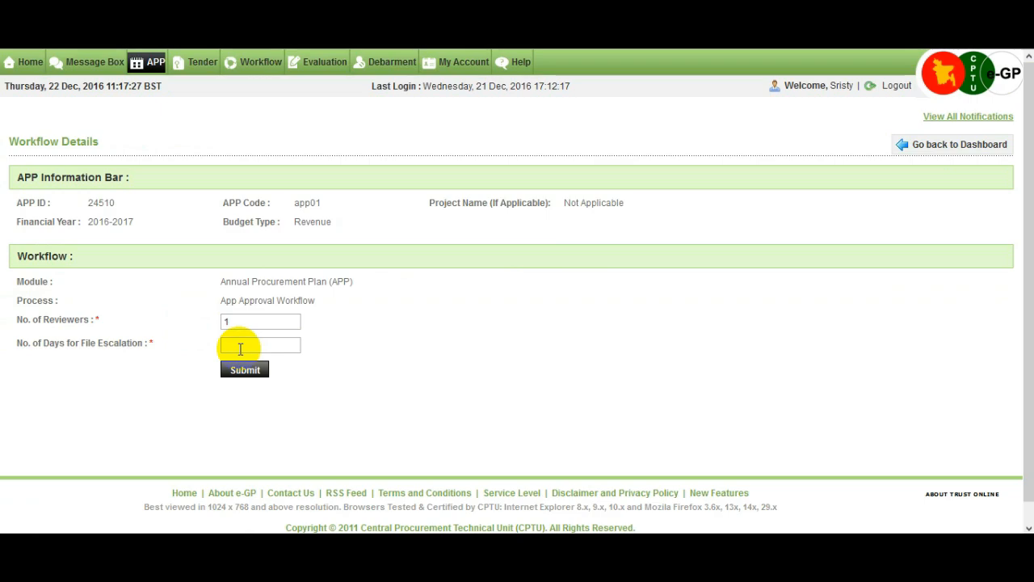
click(239, 347)
text(7)
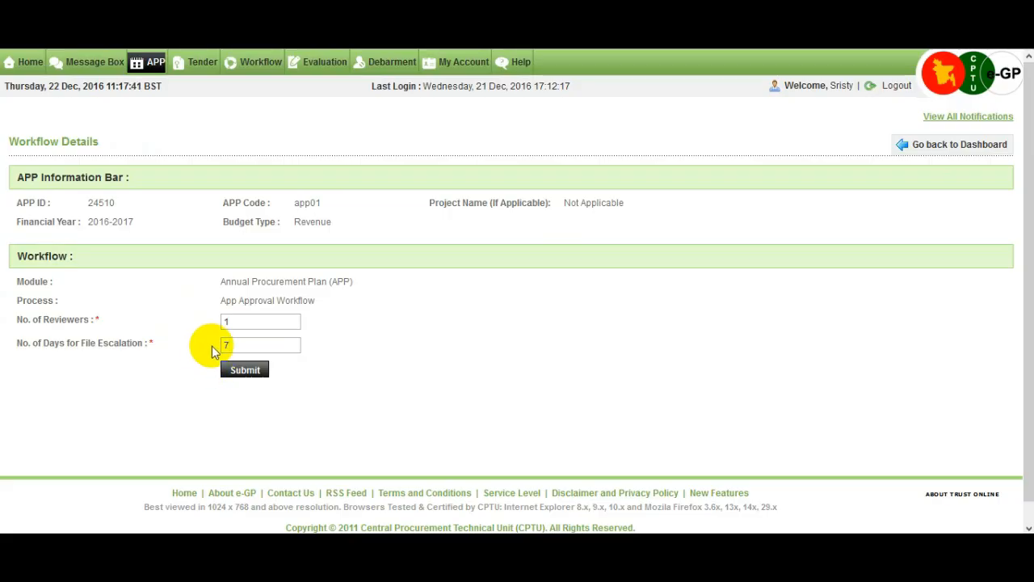
click(240, 377)
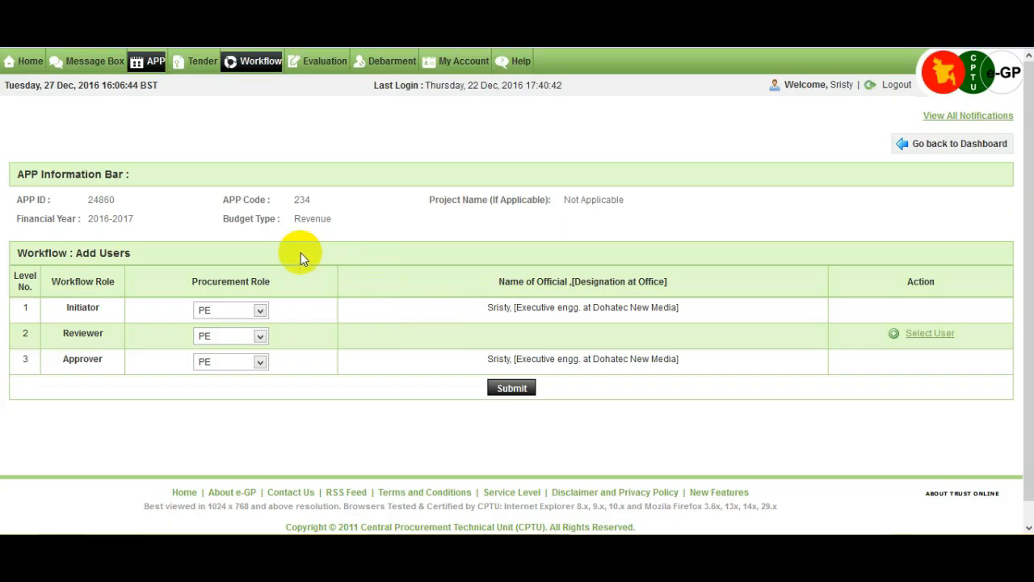
- Keep PE as the workflow initiator's procurement role and set the reviewer's procurement role to AO
click(260, 314)
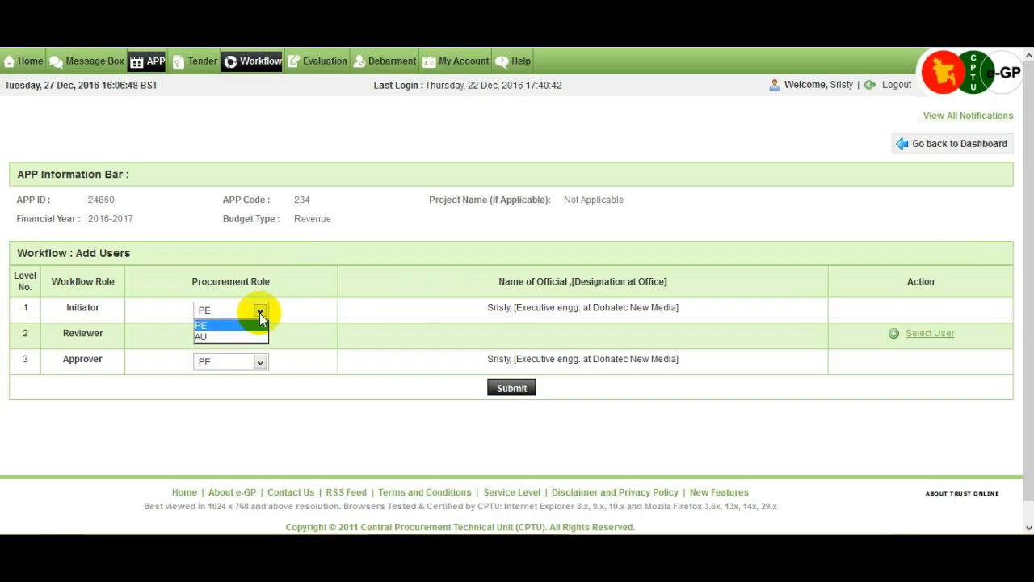
click(260, 328)
click(259, 336)
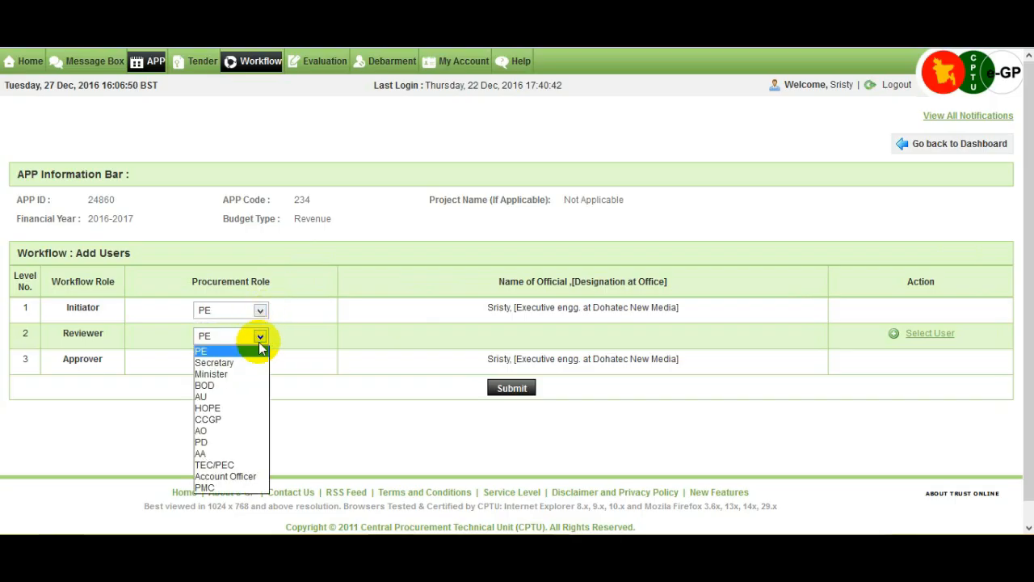
click(222, 432)
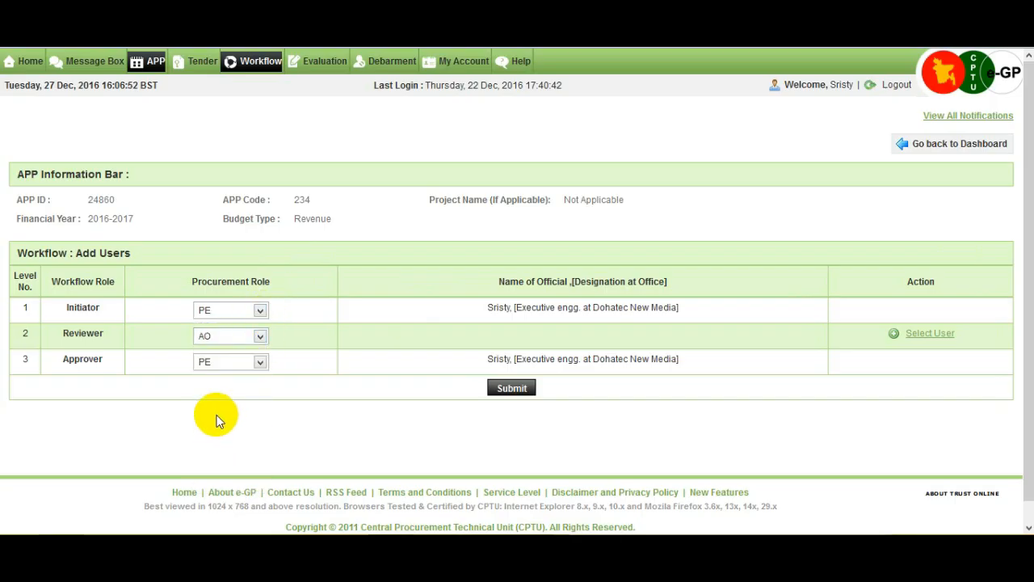
- Set the approver's procurement role to HOPE and open the user search for the reviewer level
click(260, 362)
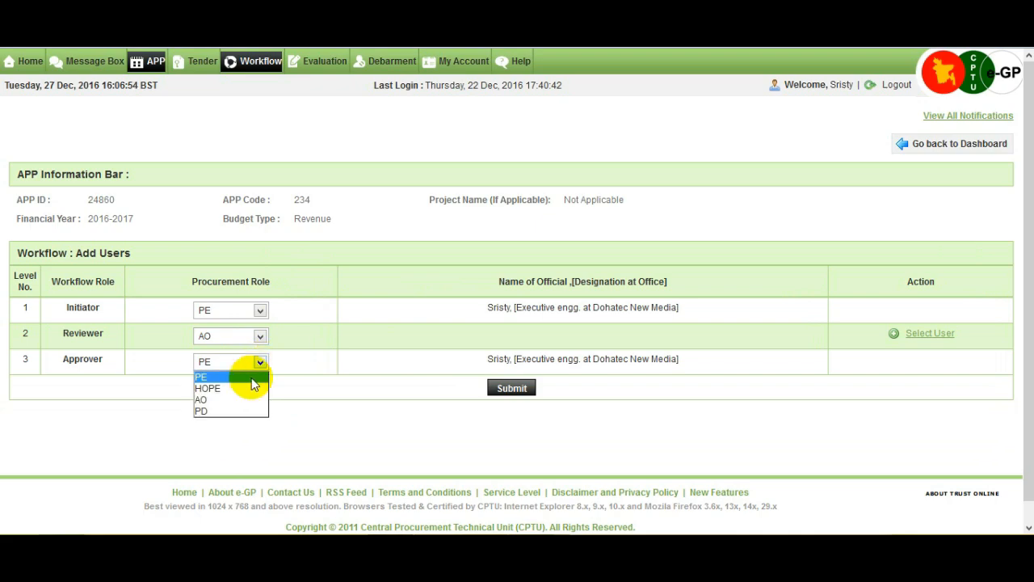
click(236, 387)
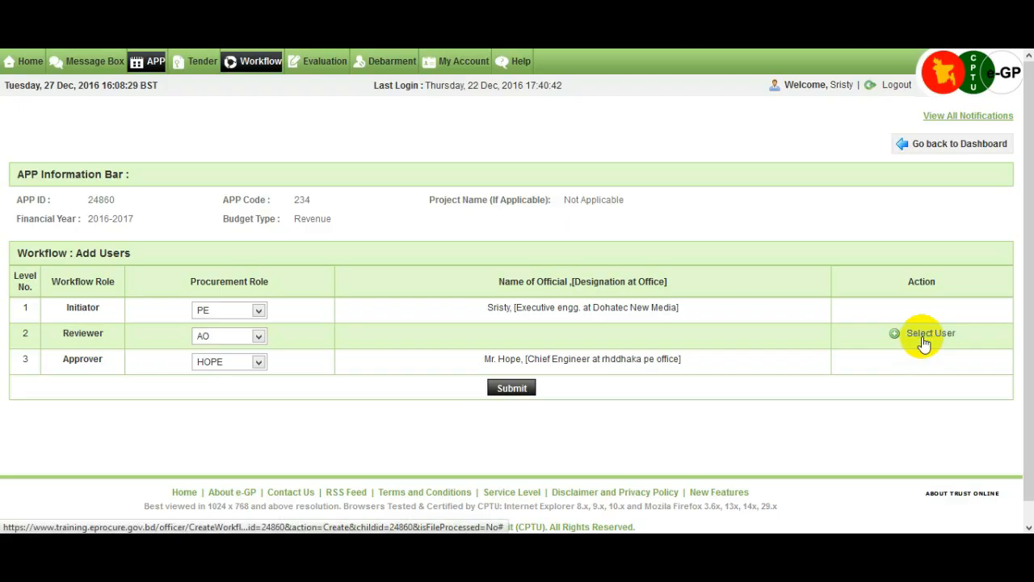
click(923, 342)
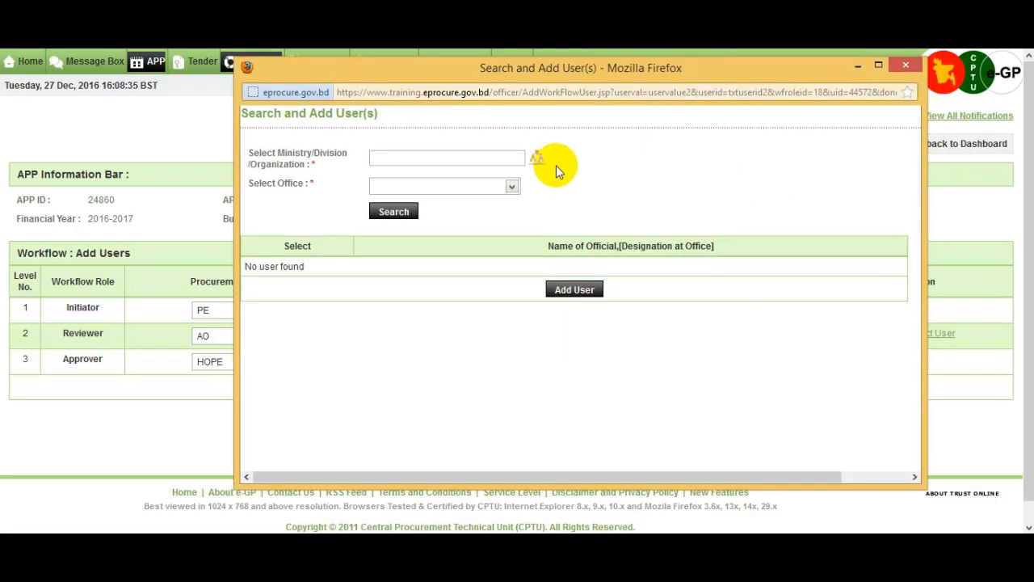
- Choose RHD Asad & Bashar, in the IME Division of Ministry of Planning-TOT, as the organization for the reviewer search
click(535, 158)
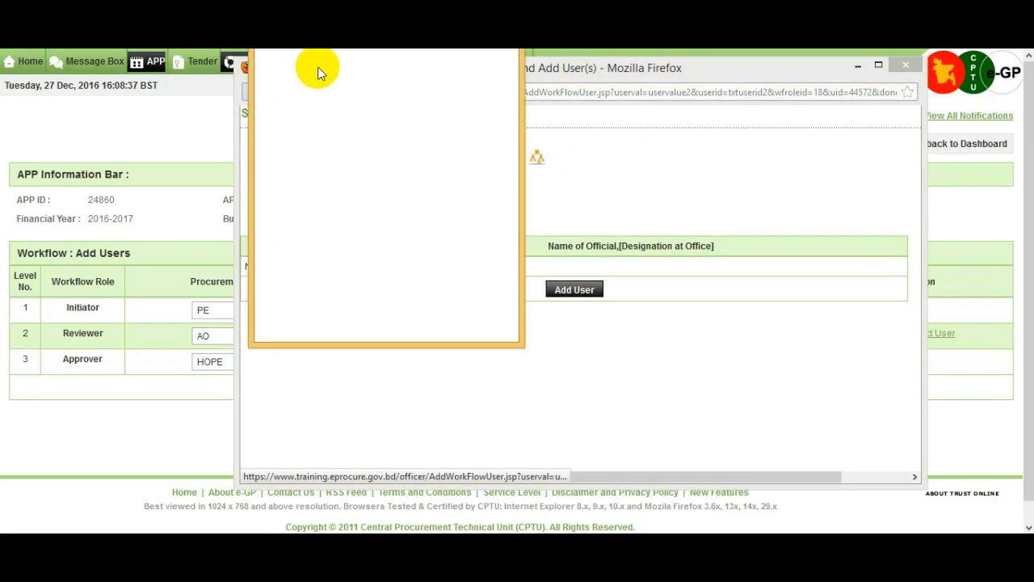
click(281, 149)
click(296, 163)
scroll(342, 223, down, 12)
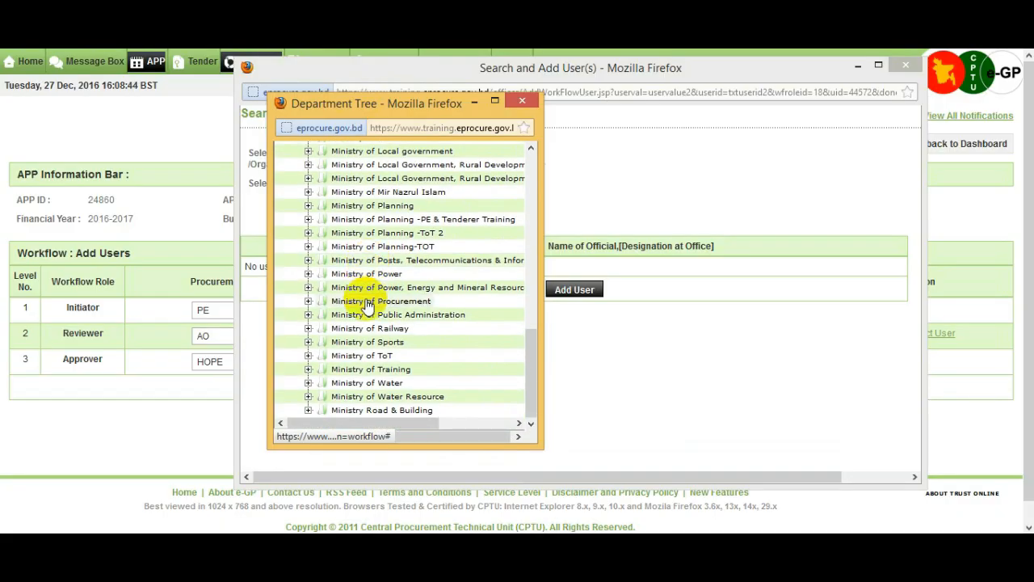
click(307, 246)
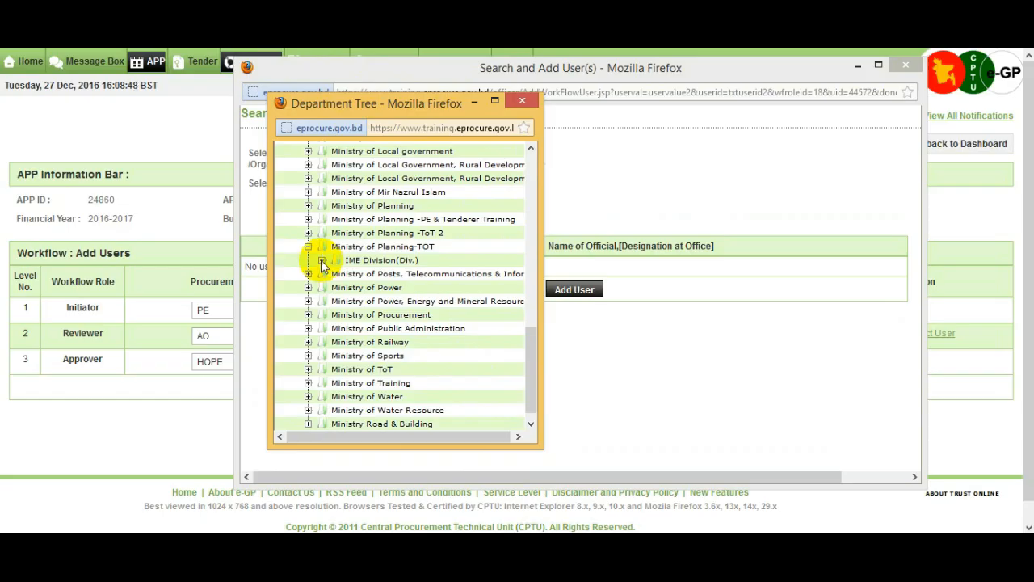
click(322, 260)
click(380, 300)
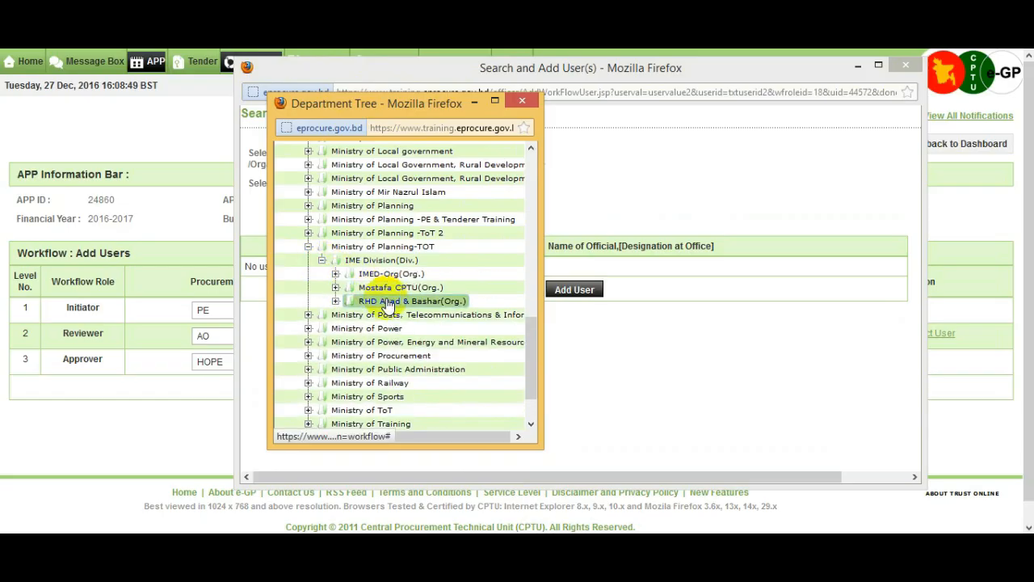
- Add the Superintending Engineer from the Dohatec New Media office as reviewer and submit the workflow users
click(508, 187)
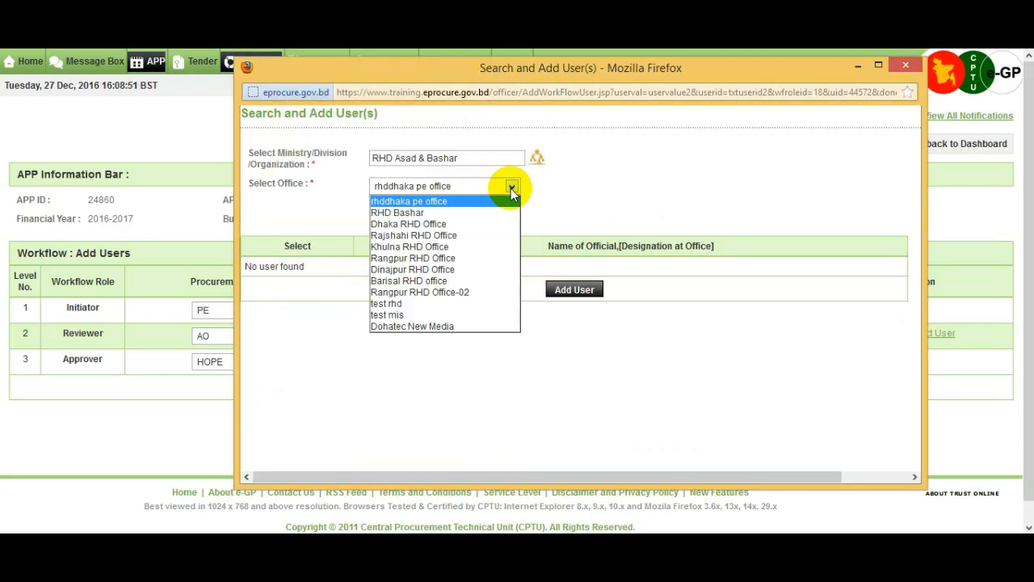
click(436, 325)
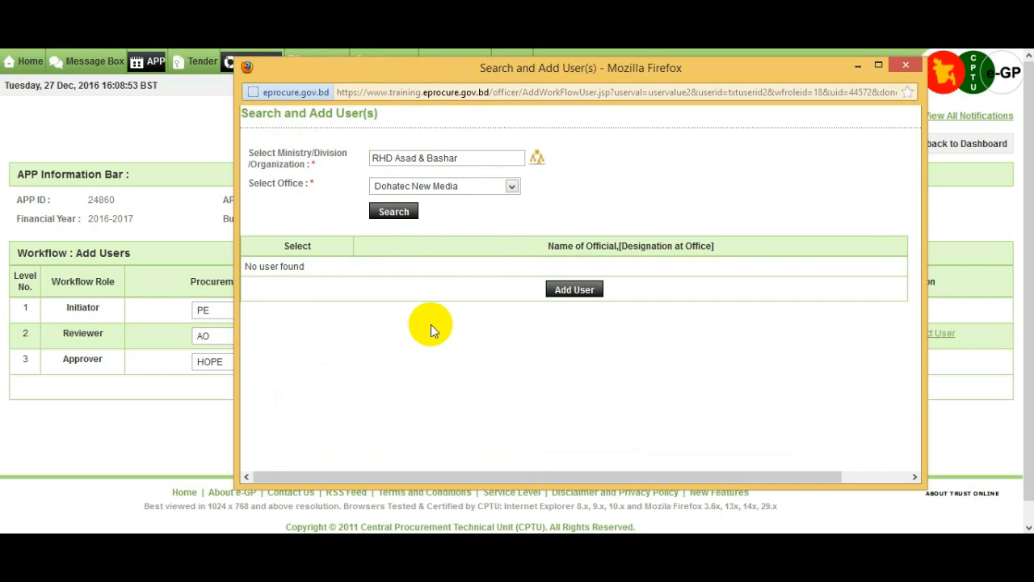
click(404, 214)
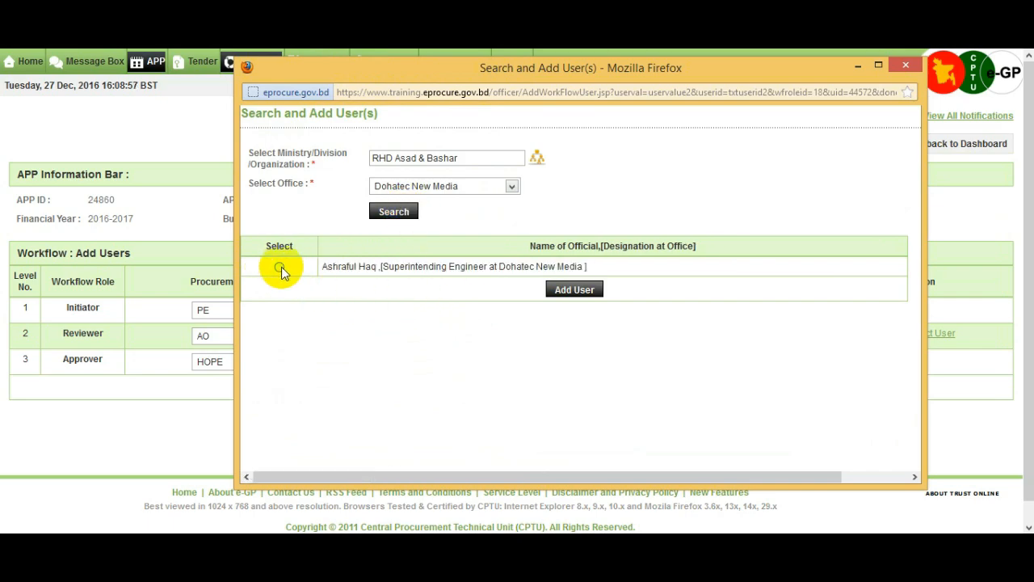
click(279, 267)
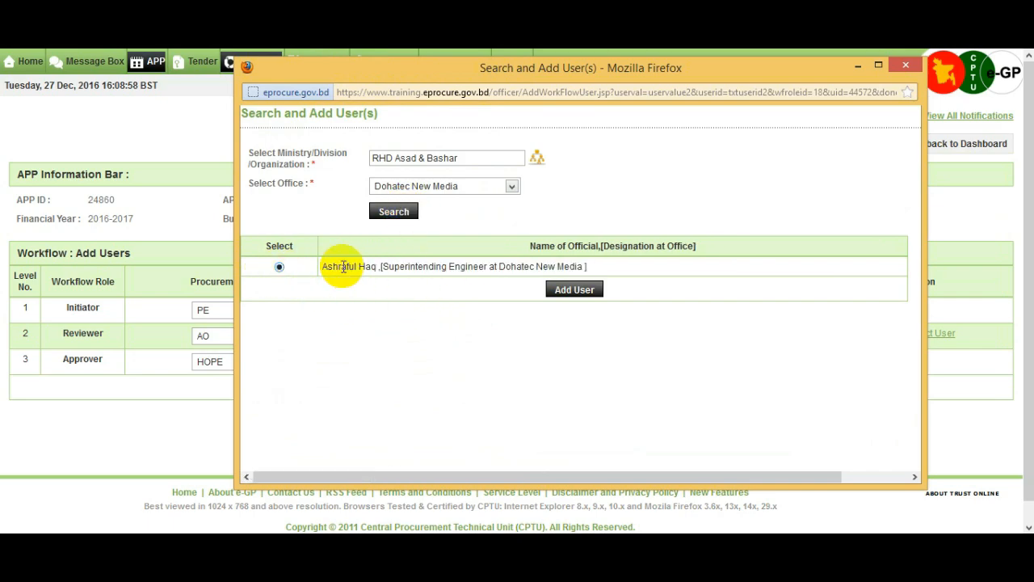
click(563, 292)
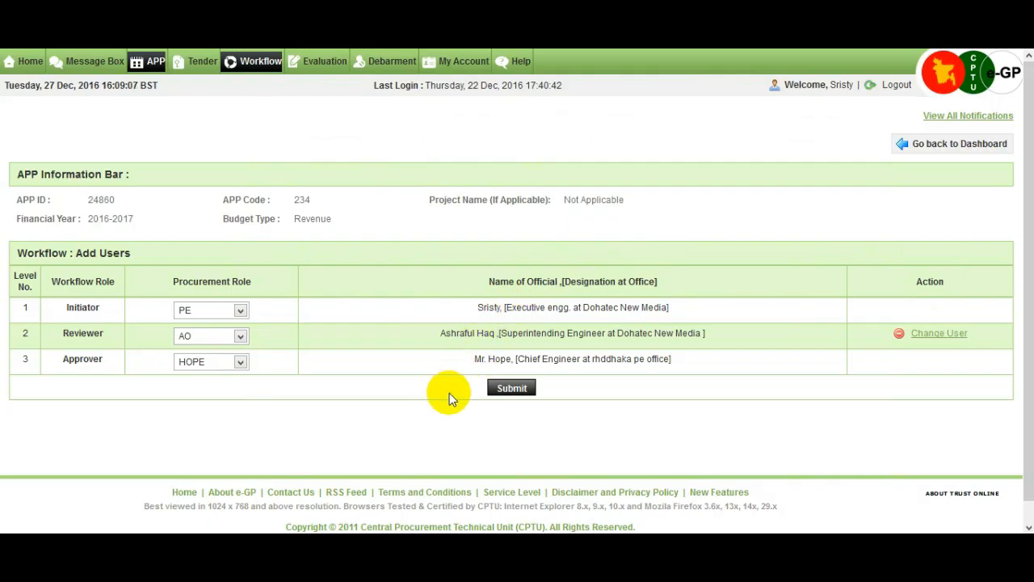
click(515, 391)
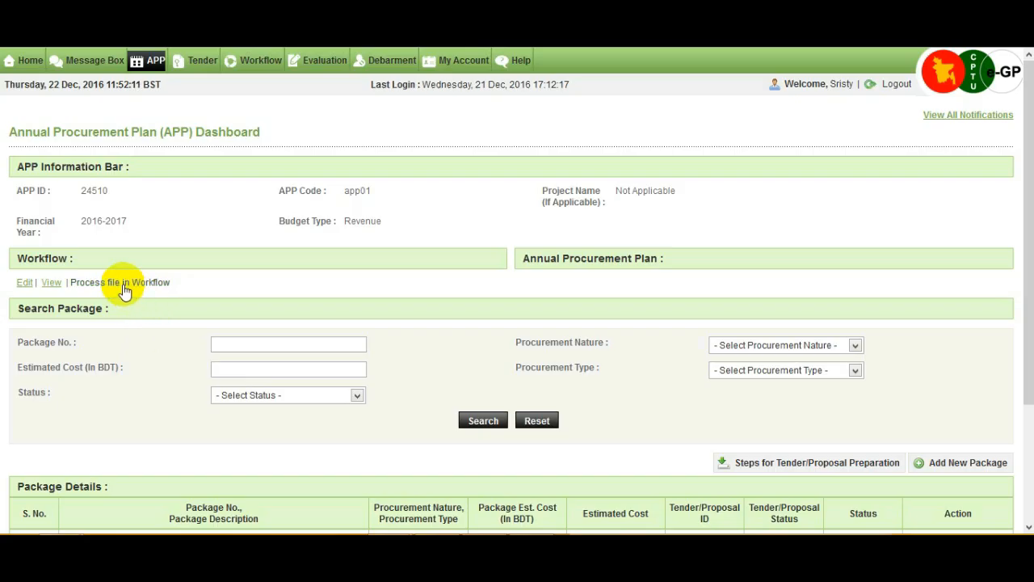
- Open the app01 plan's file for processing in the workflow and enter the comment "ok"
click(143, 289)
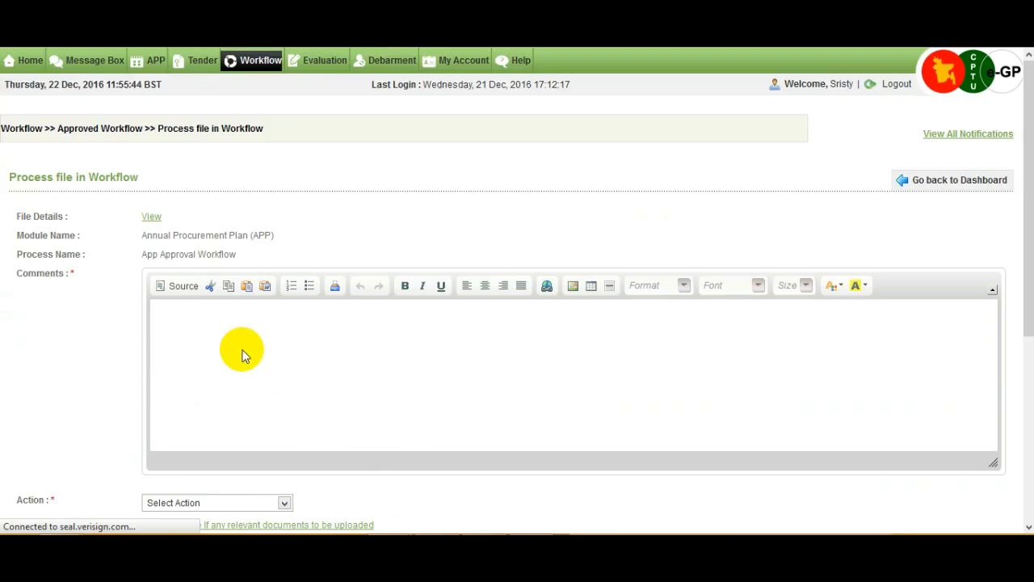
click(211, 325)
text(ok)
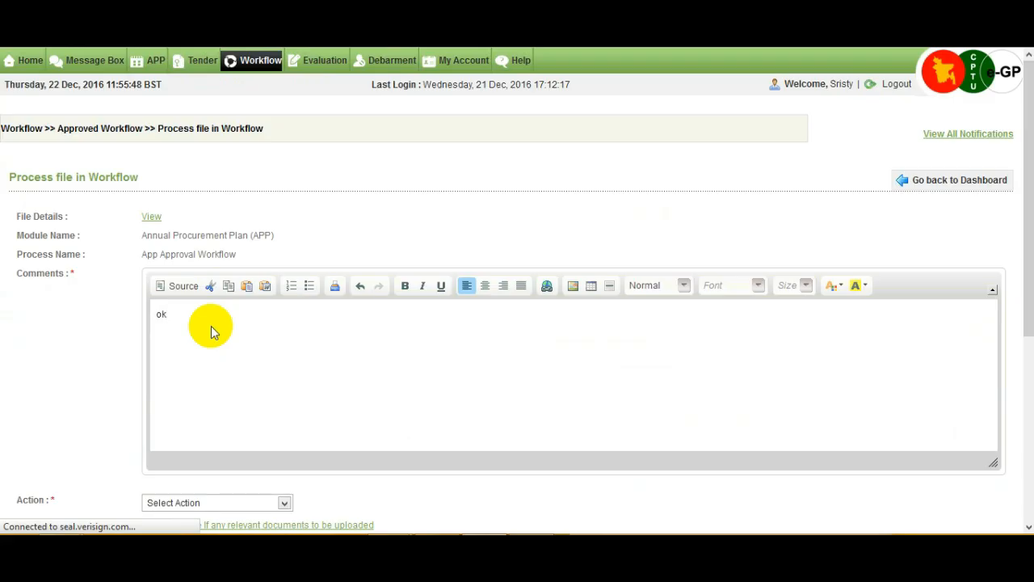
- Set the initiator's action to Forward and submit the file to the reviewer
click(195, 503)
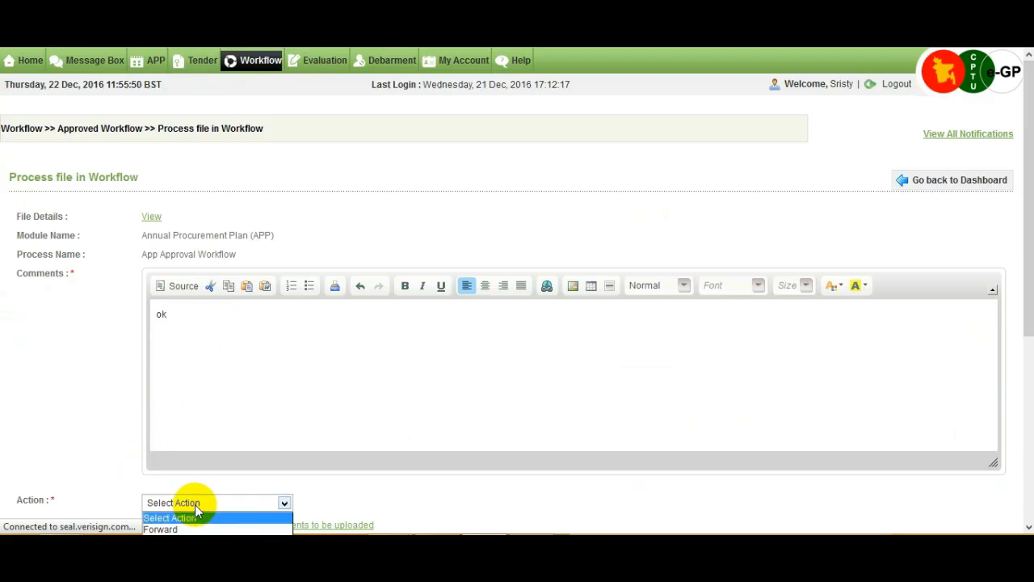
click(192, 503)
scroll(138, 447, down, 4)
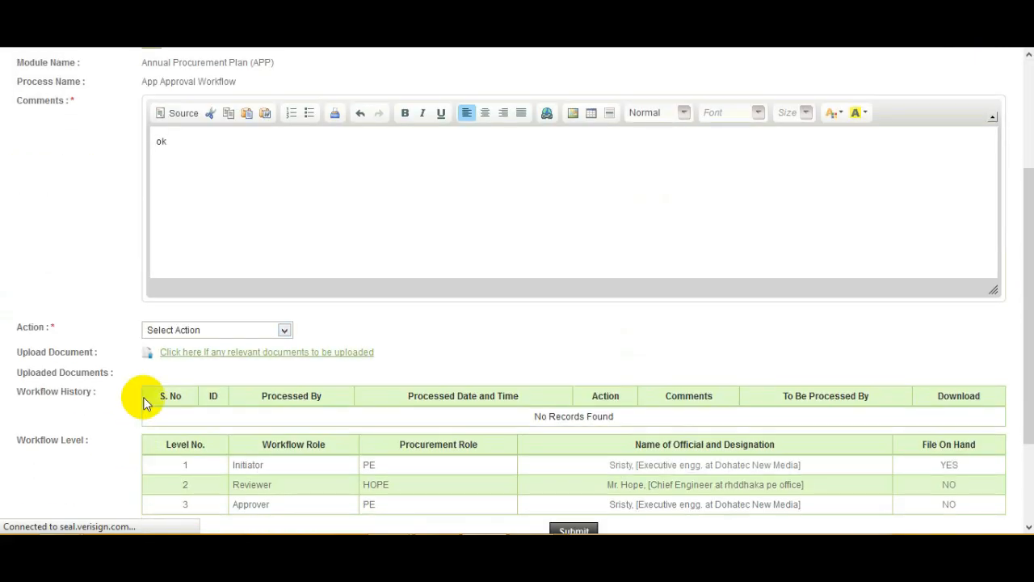
click(202, 327)
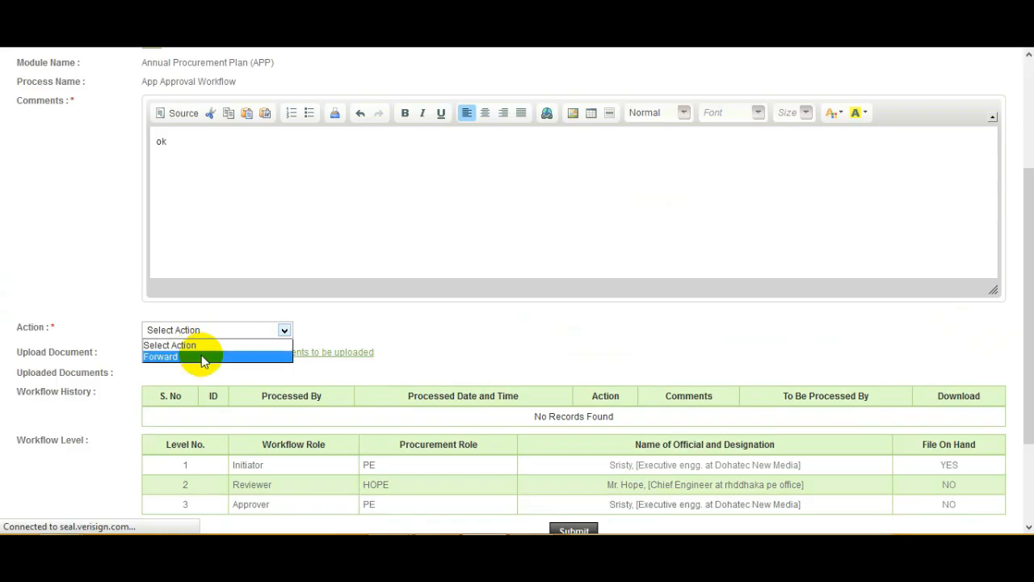
click(202, 357)
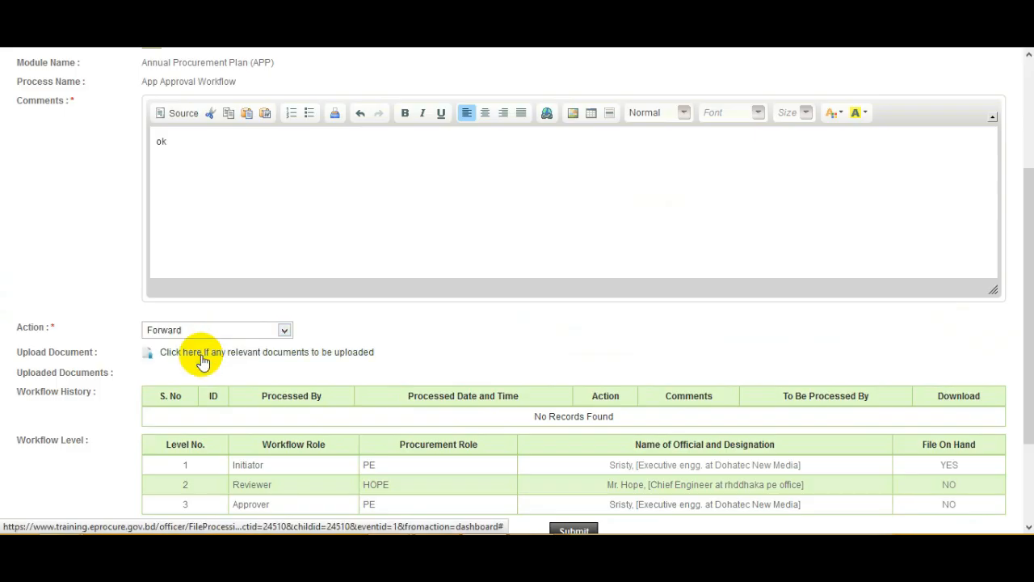
click(281, 359)
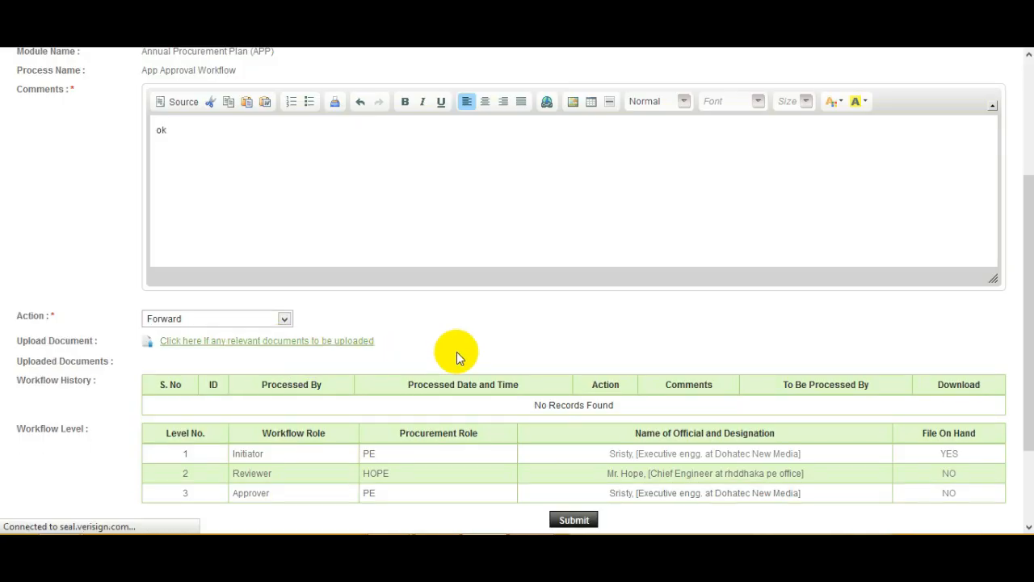
scroll(456, 355, down, 3)
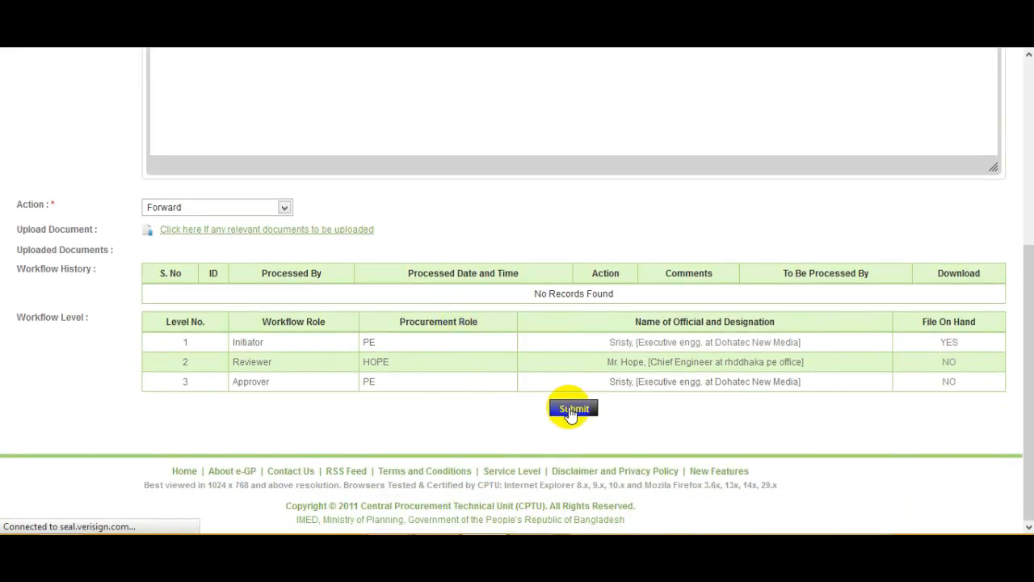
click(573, 411)
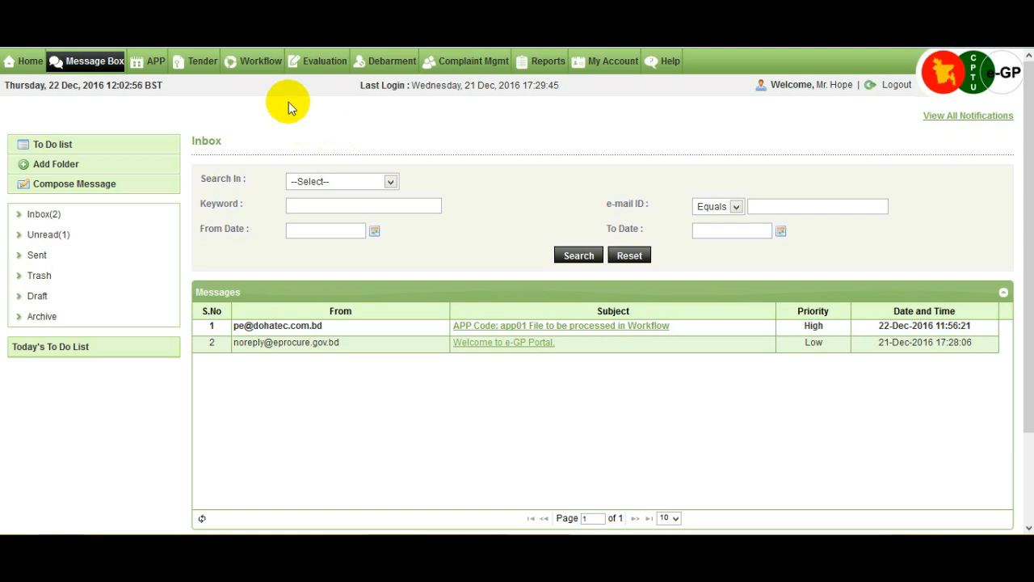
- Open the pending APP approval task in the reviewer's account for processing and enter the comment "ok"
click(267, 81)
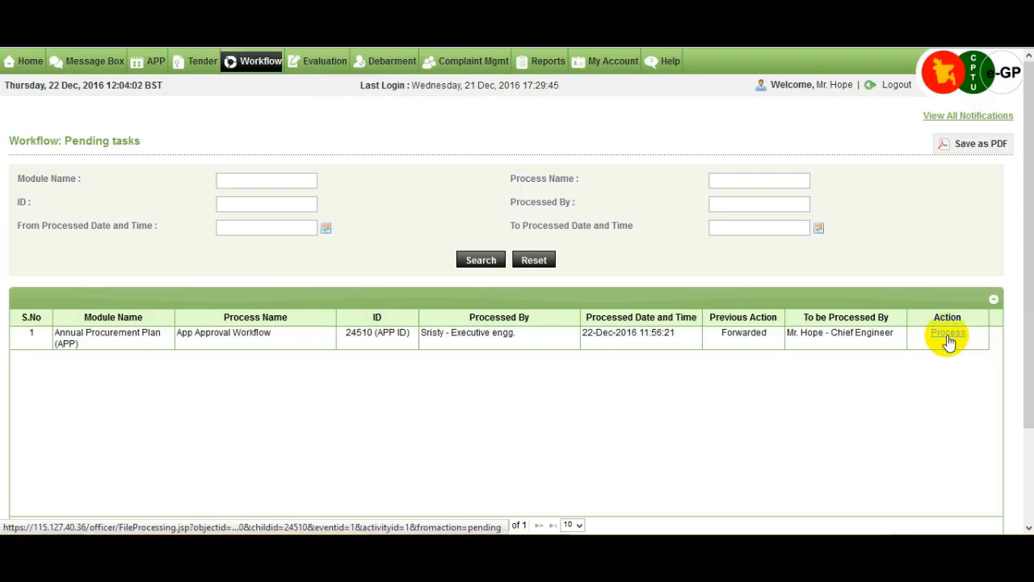
click(948, 336)
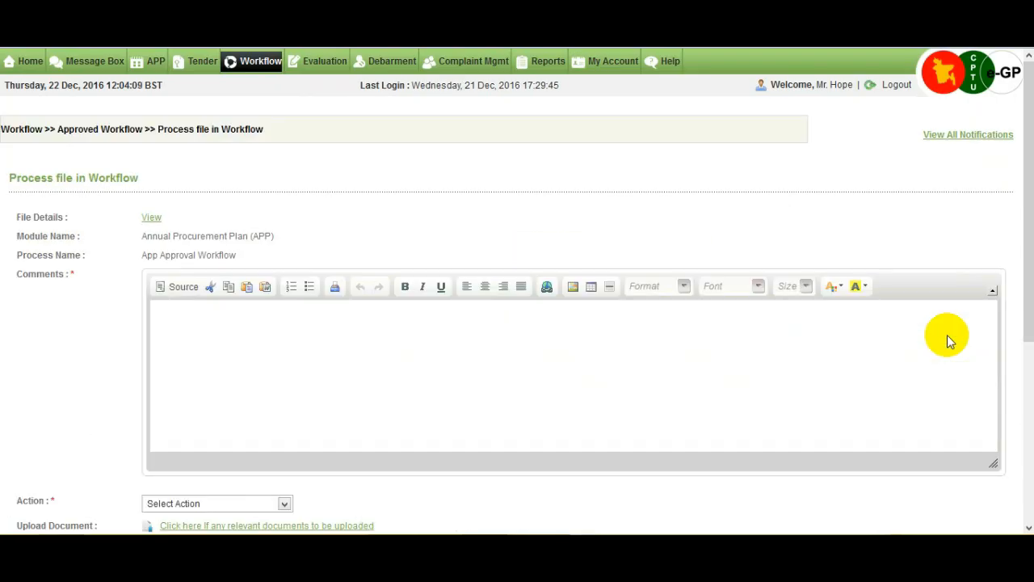
click(203, 329)
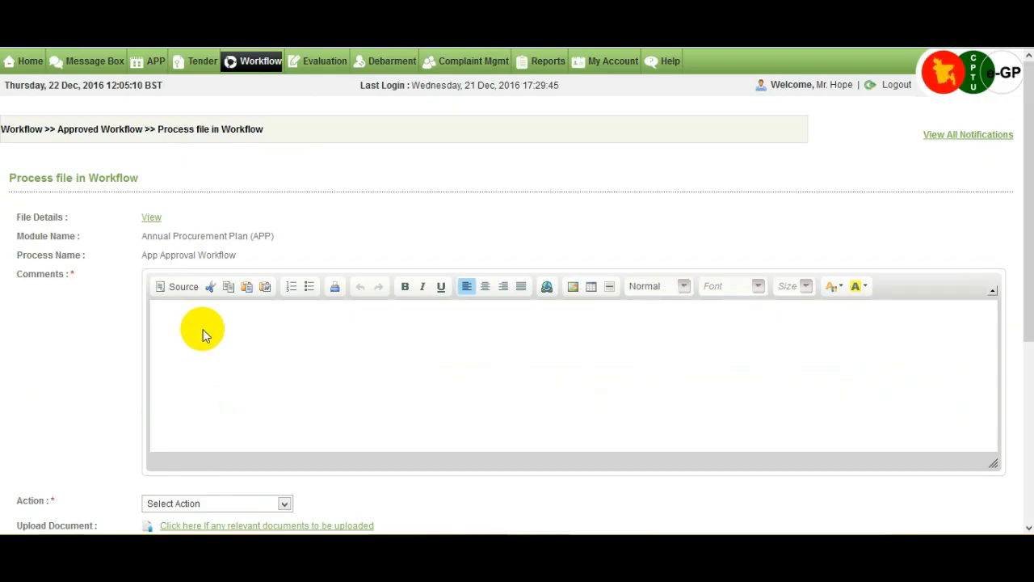
text(ok)
- Set the reviewer's action to Forward and submit the file to the approver
click(284, 503)
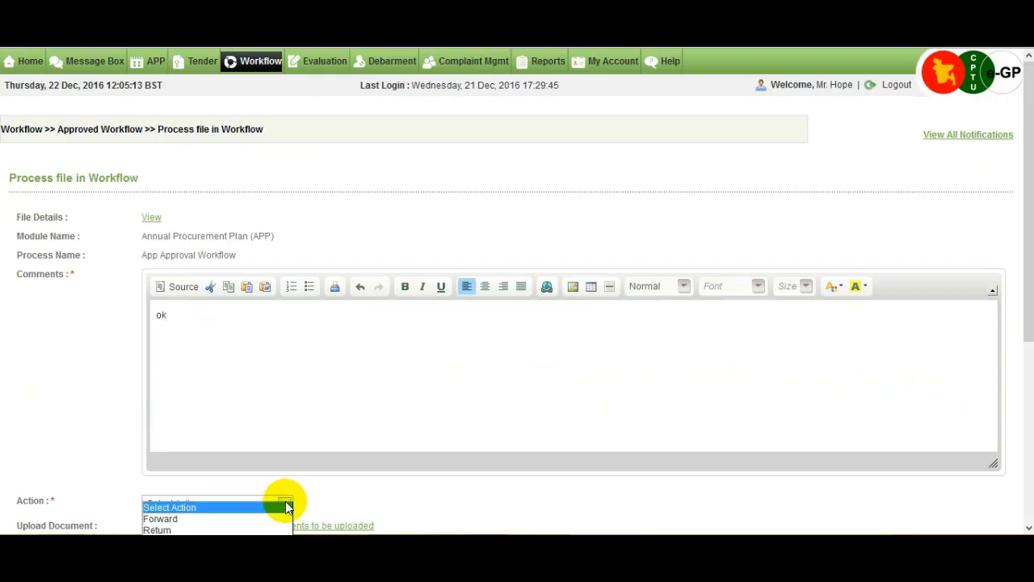
click(219, 521)
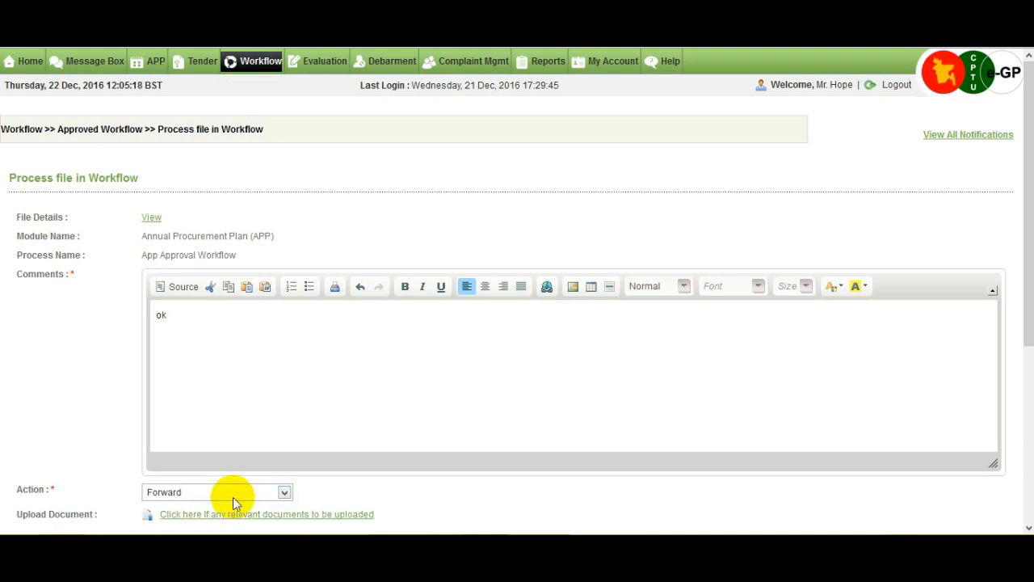
scroll(233, 496, down, 1)
scroll(234, 489, down, 3)
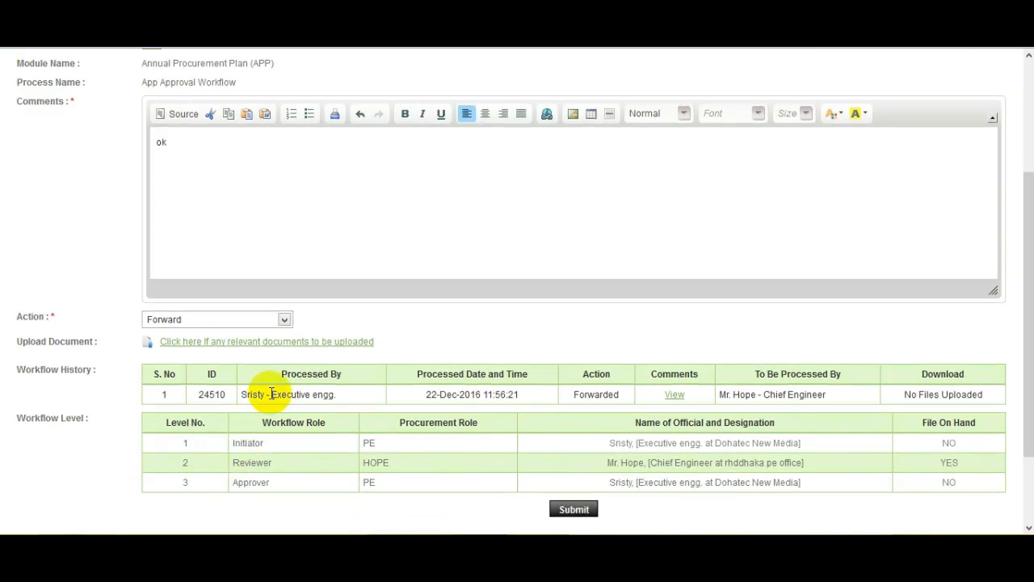
scroll(273, 393, down, 2)
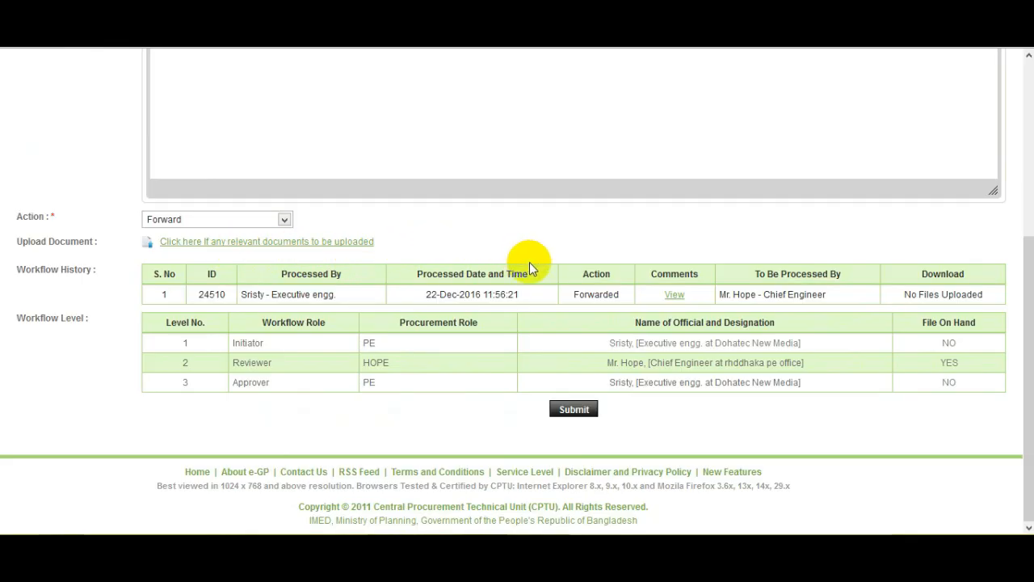
click(575, 409)
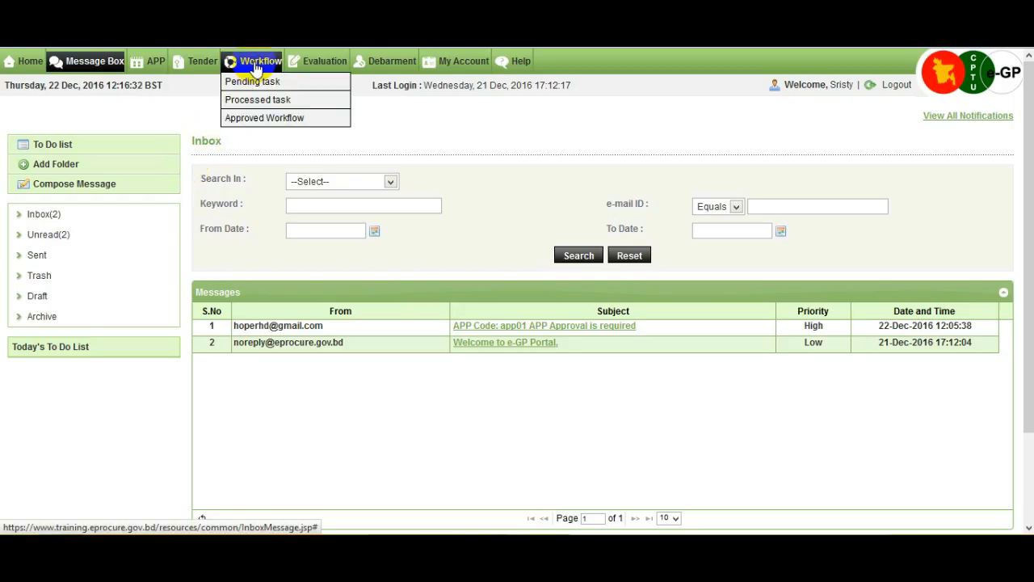
- Open the pending APP approval task in the approver's account for processing and enter the comment "ok"
click(267, 81)
click(290, 87)
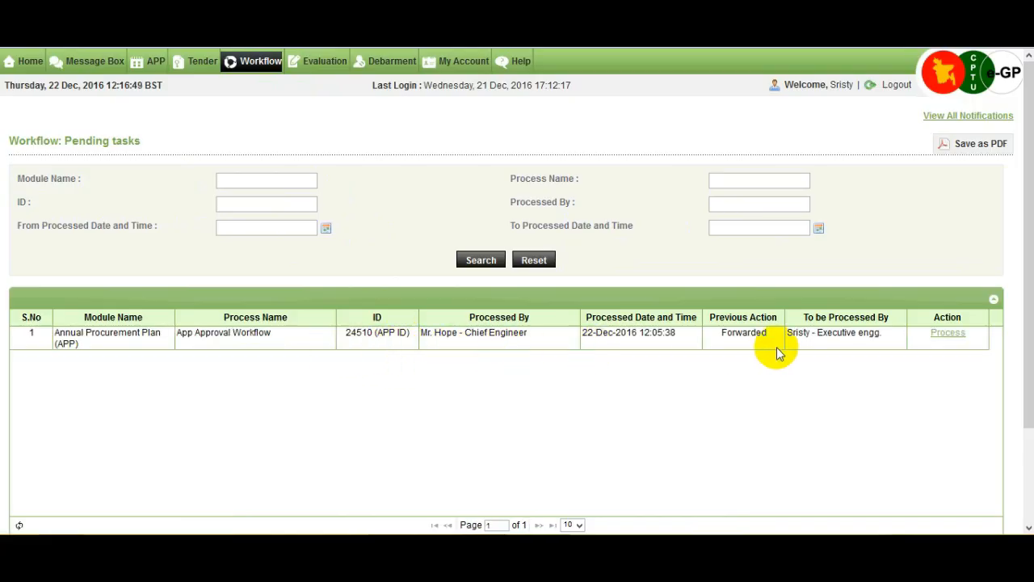
click(942, 336)
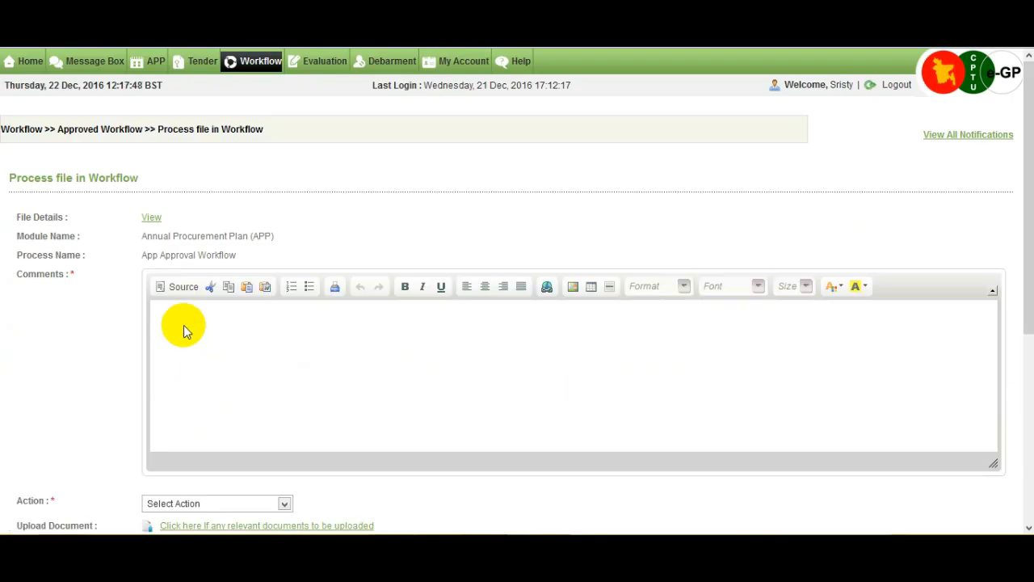
text(ok)
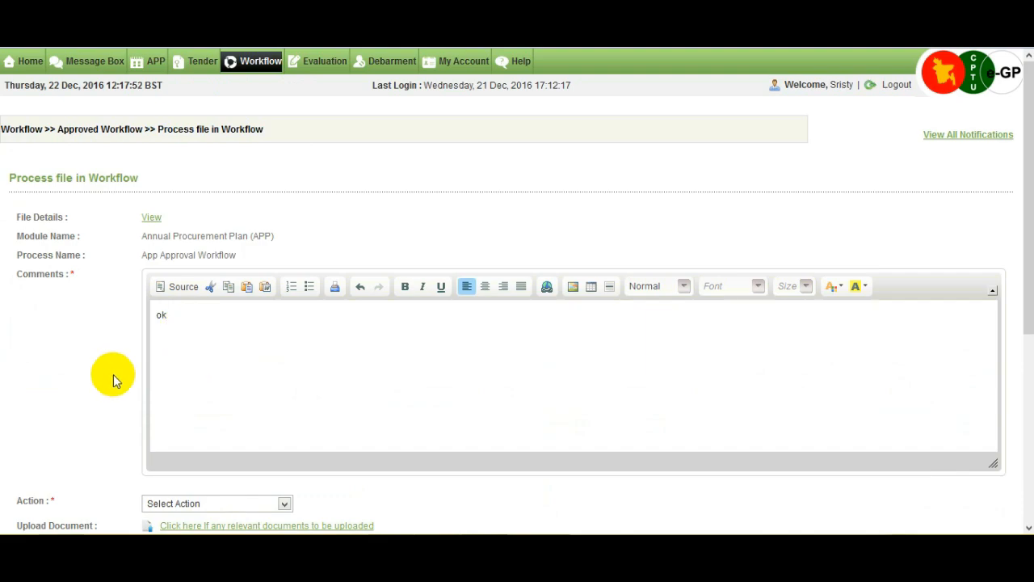
- Set the approver's action to Approve and submit the APP file
scroll(113, 374, down, 2)
scroll(113, 374, down, 3)
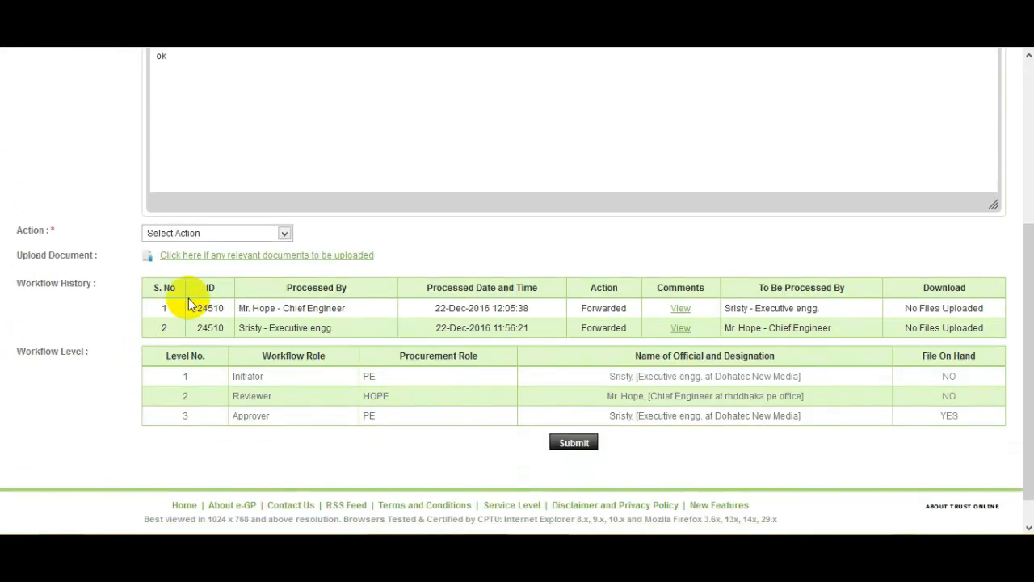
click(286, 233)
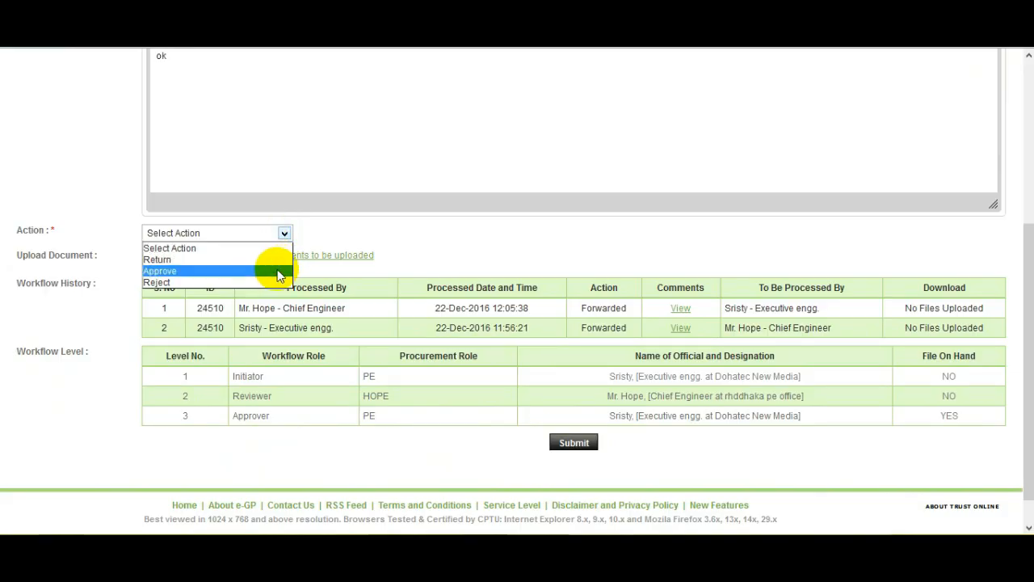
click(279, 272)
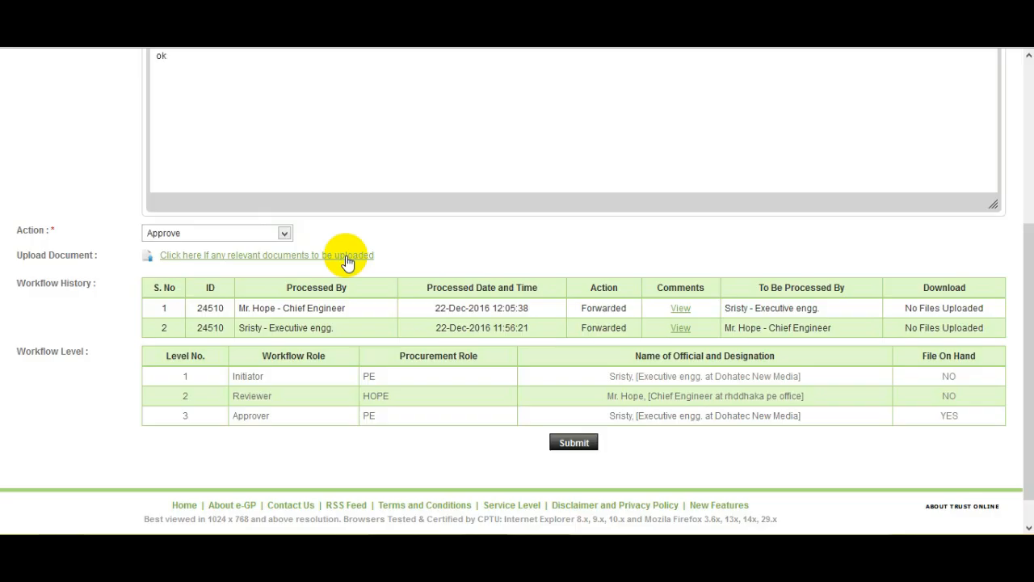
click(578, 445)
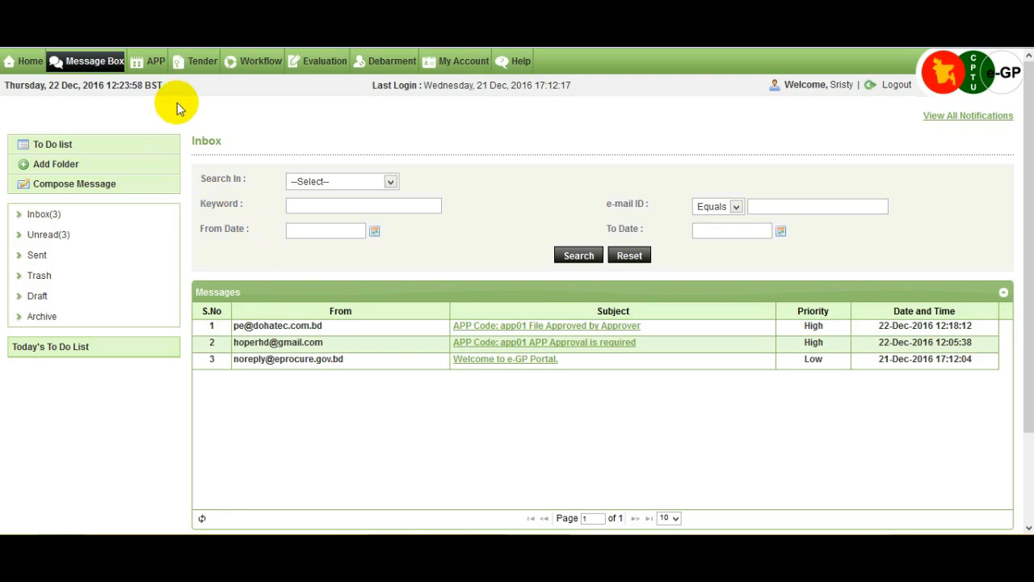
- Open the dashboard of plan app01 from your own annual procurement plans and publish the plan with the comment "ok"
mouse_move(156, 63)
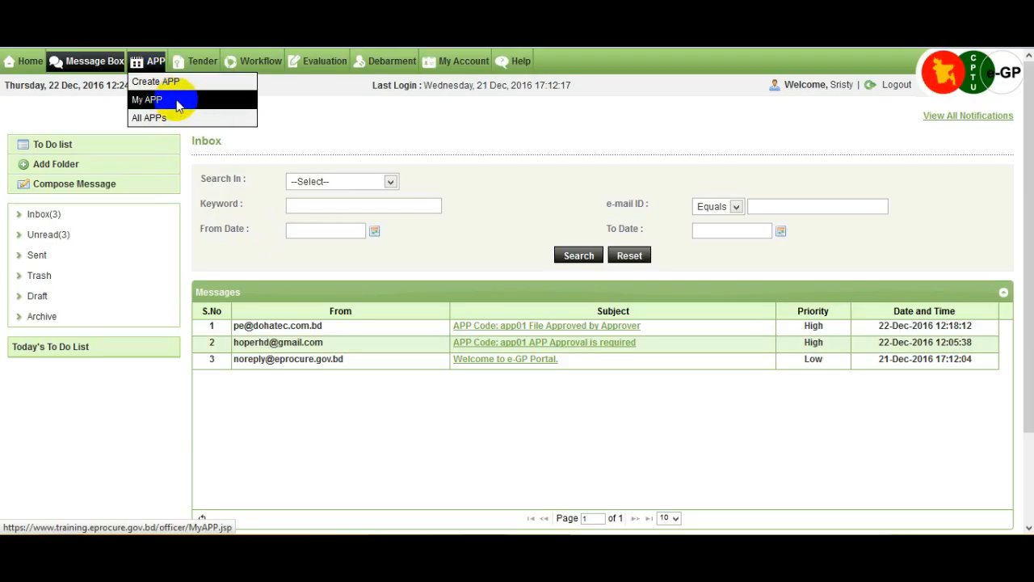
click(177, 102)
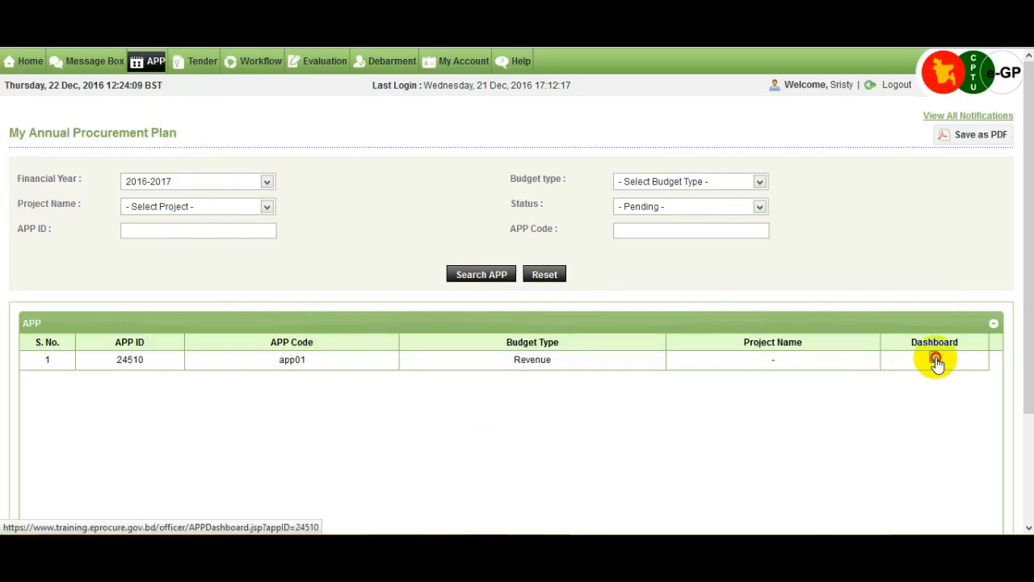
click(934, 360)
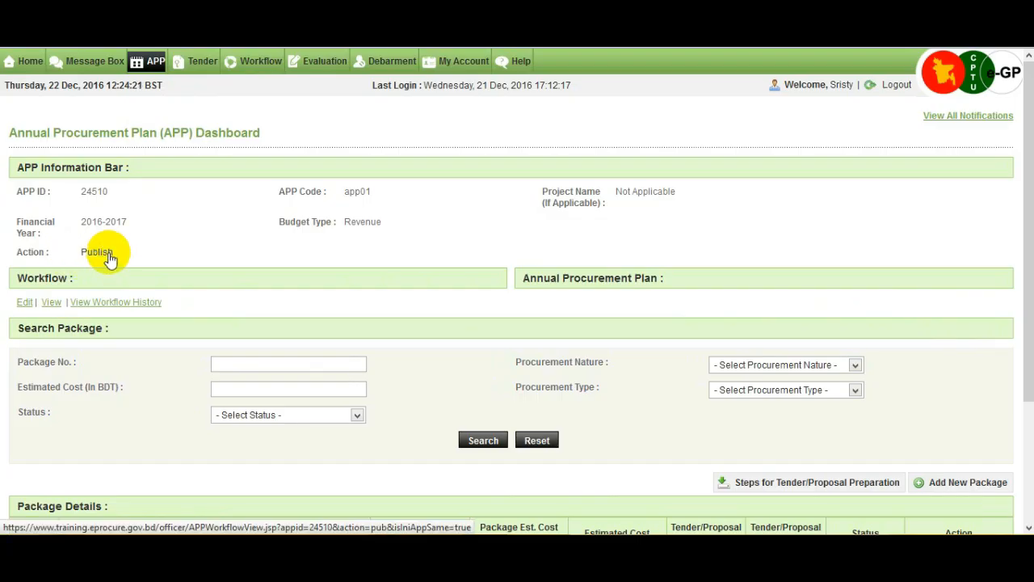
click(110, 258)
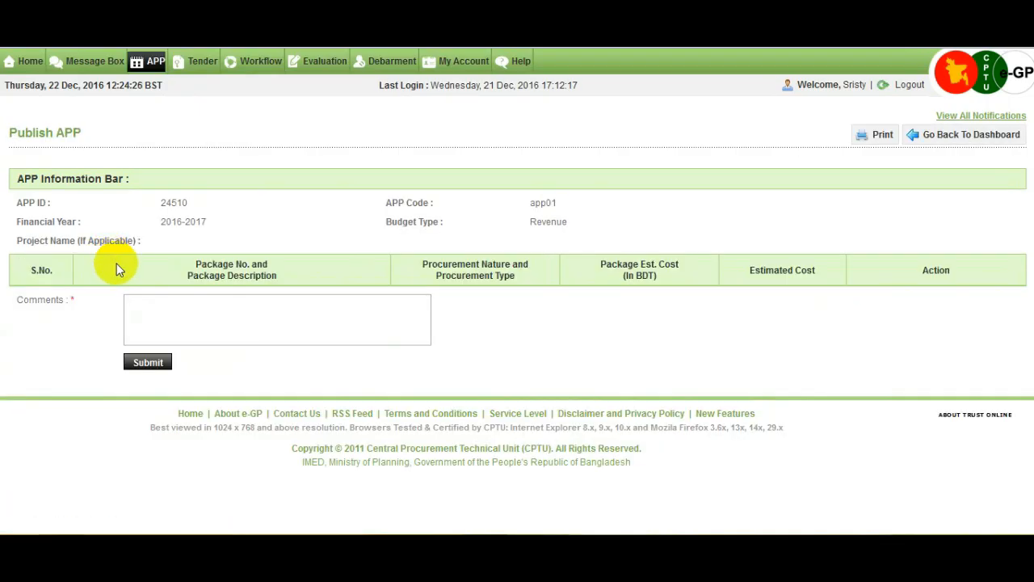
click(181, 345)
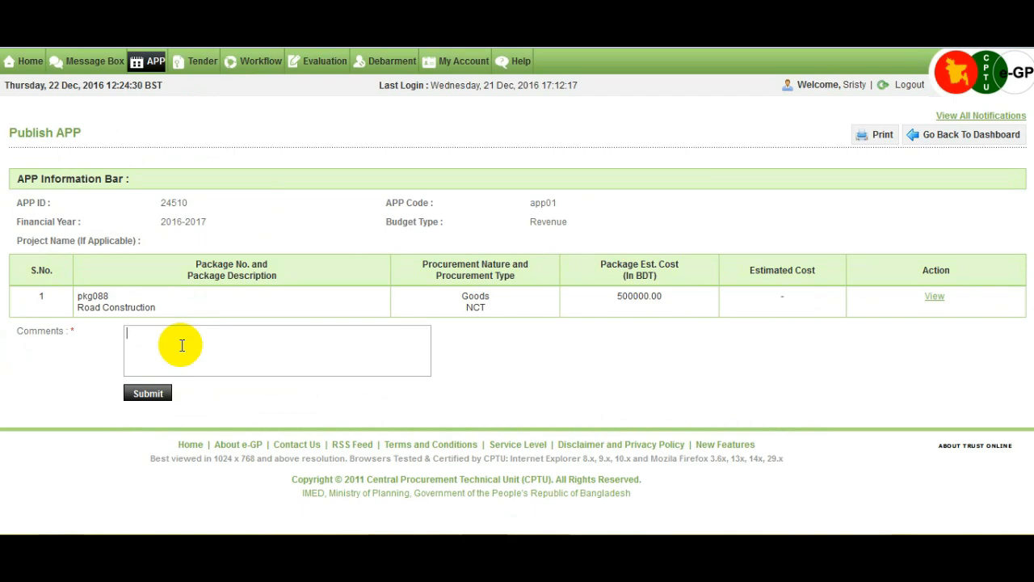
text(ok)
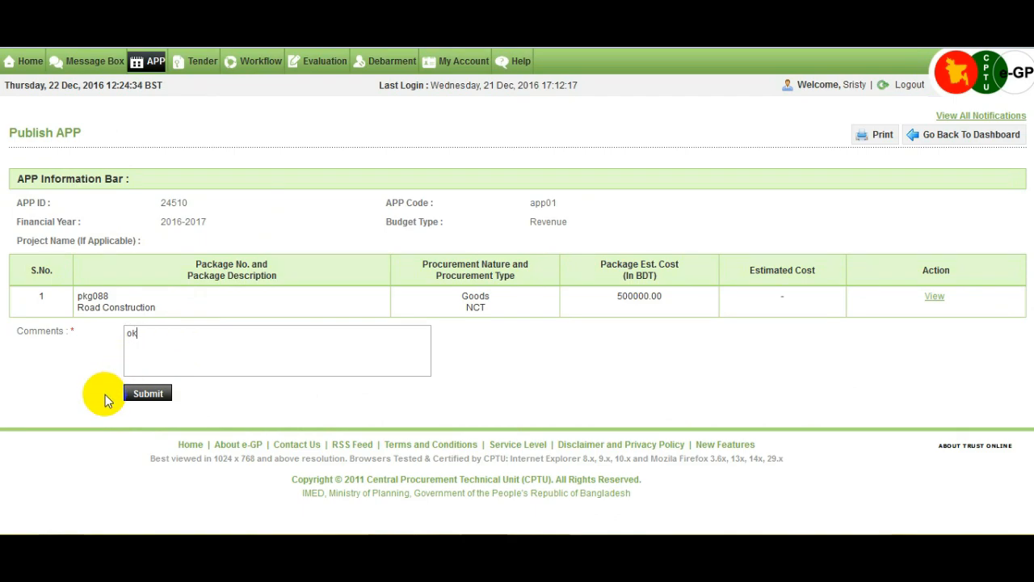
click(147, 393)
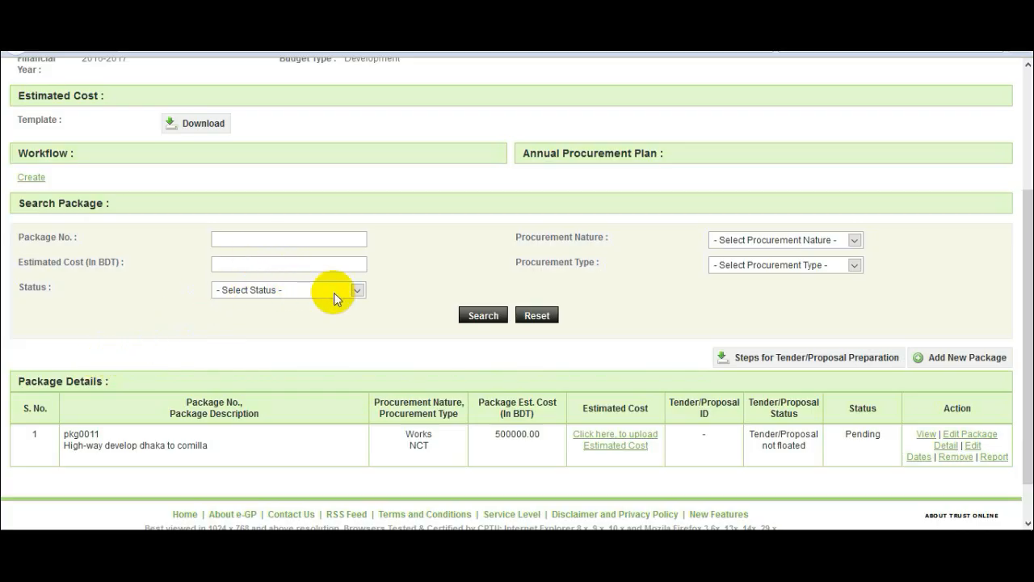
- View the details of package pkg0011 from the plan's package list and start printing them
scroll(421, 311, down, 1)
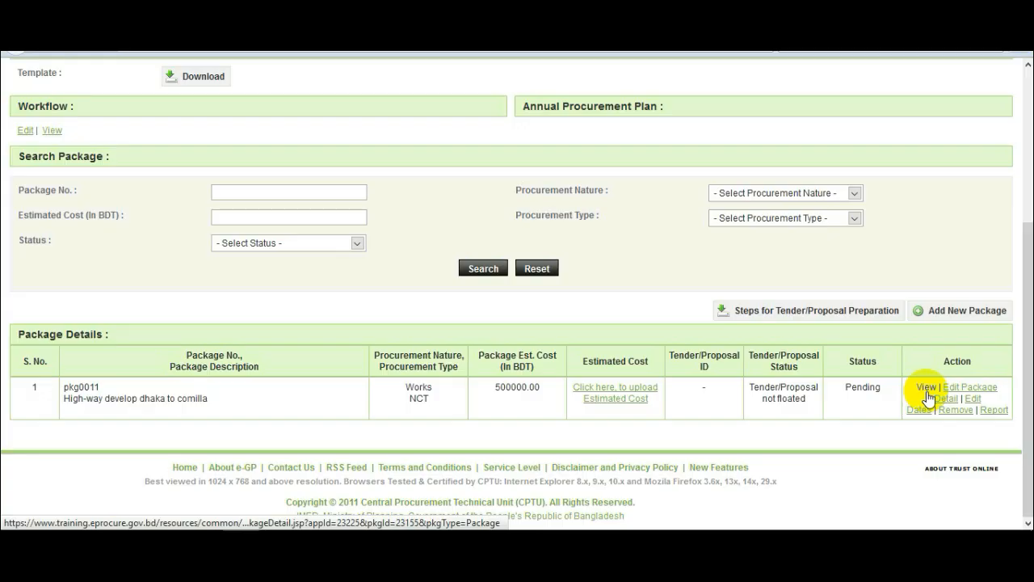
click(926, 392)
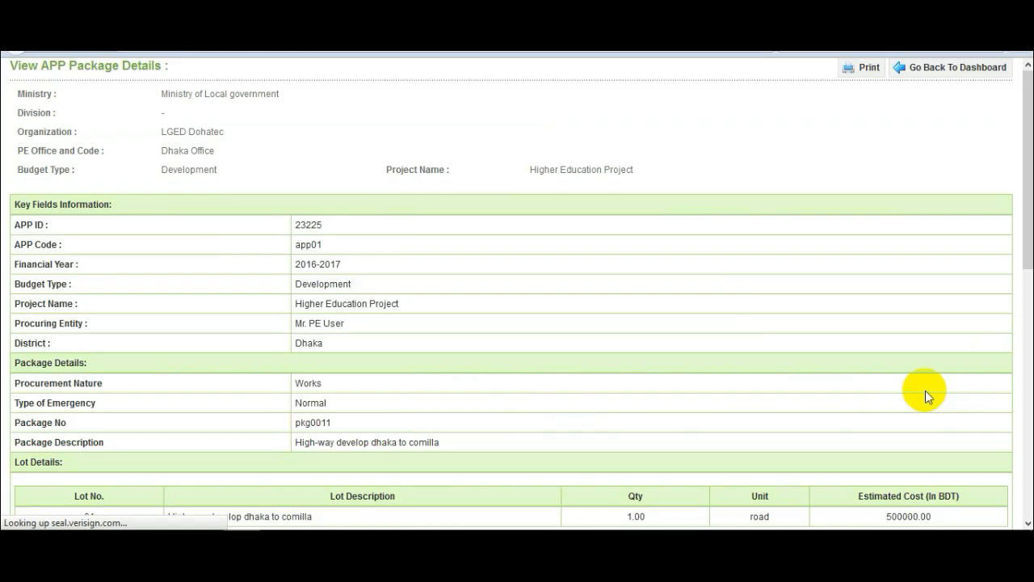
click(865, 74)
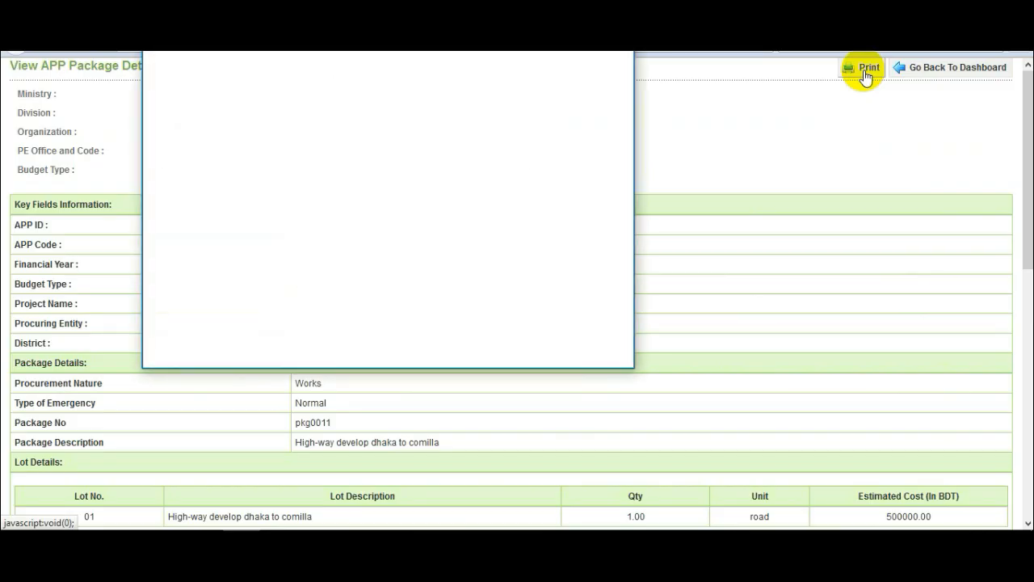